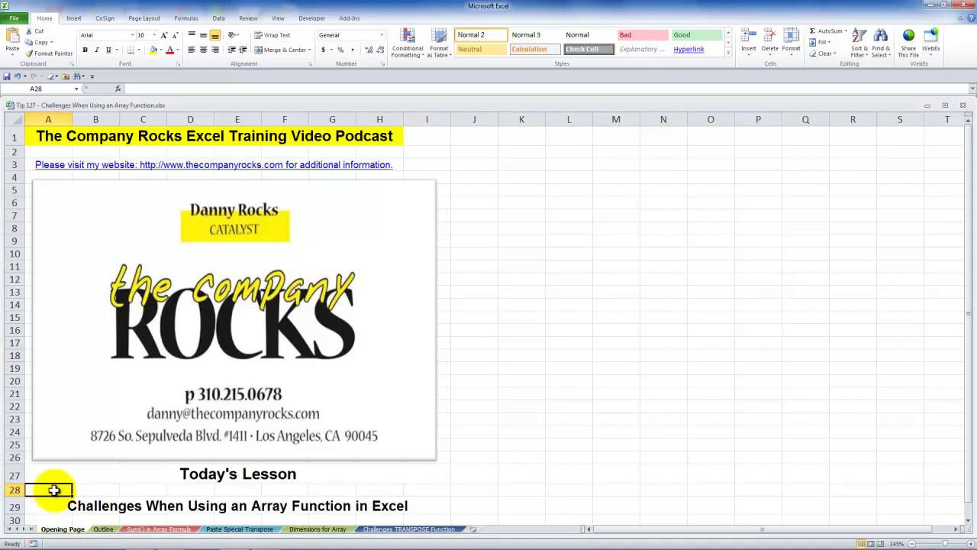
Open the Outline sheet from the opening page to view the three ways of using arrays
click(42, 507)
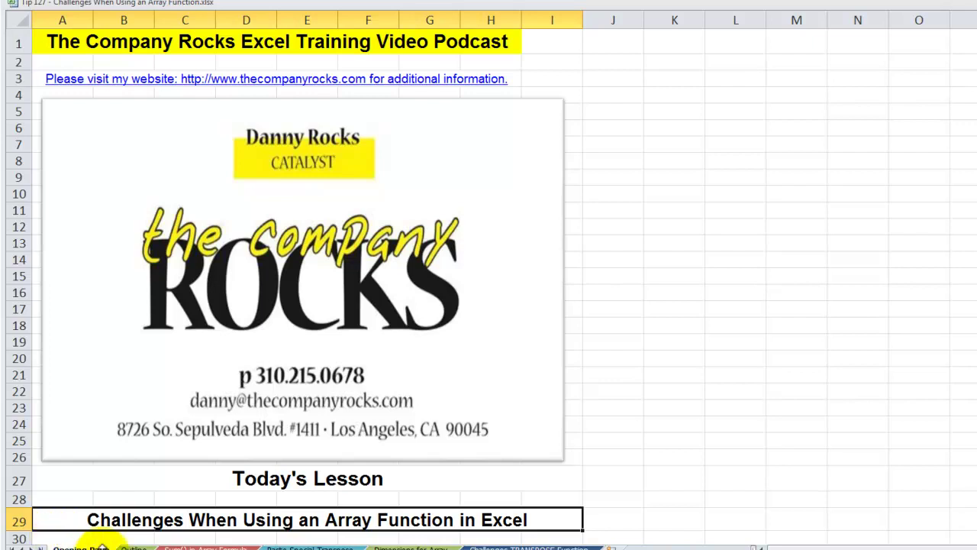
click(133, 546)
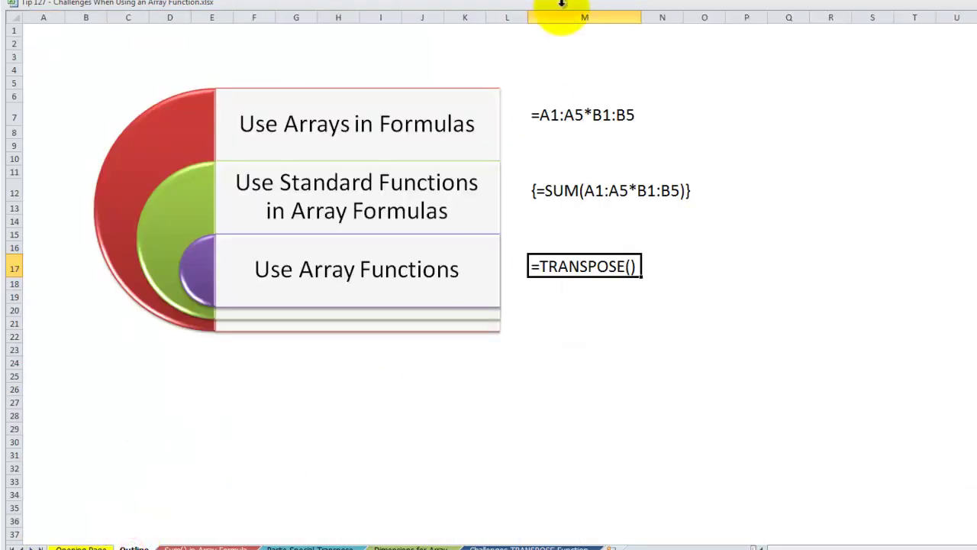
click(565, 41)
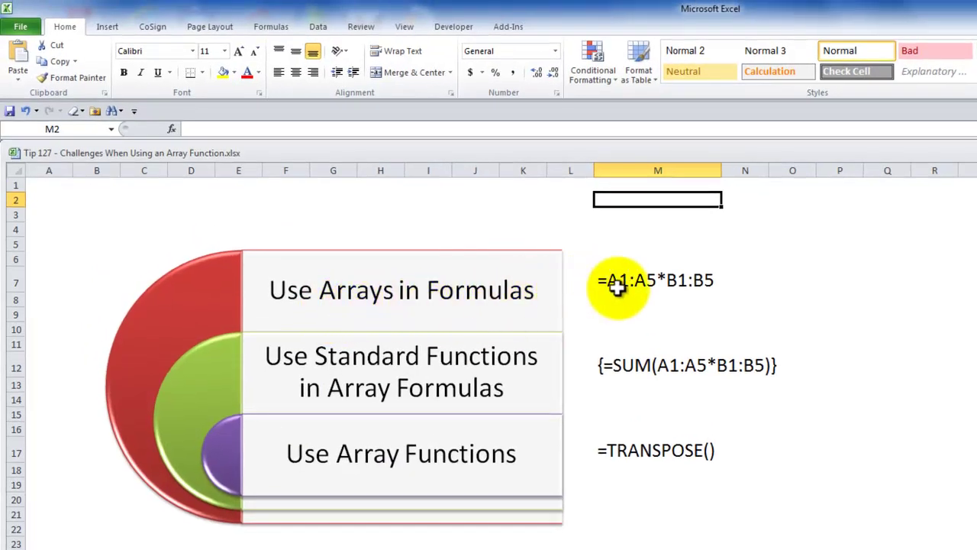
Highlight the ranges A1:A5 and B1:B5 that the sample array formula refers to, and select the =TRANSPOSE() example
click(44, 186)
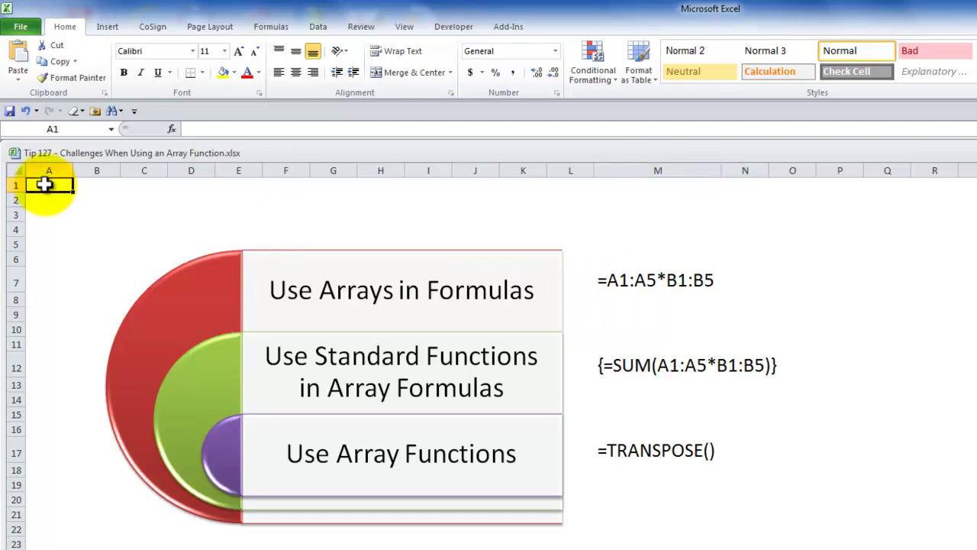
click(94, 183)
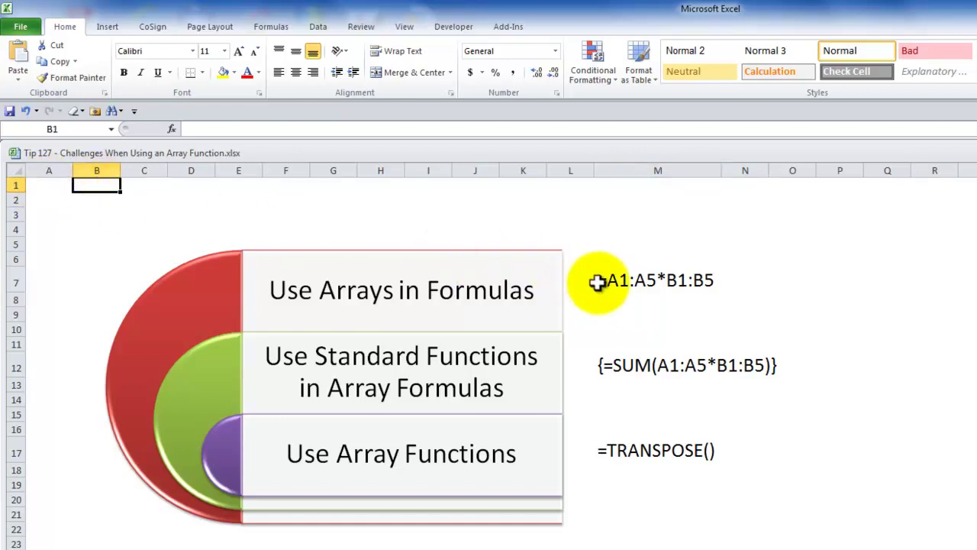
click(44, 185)
drag(44, 186, 44, 244)
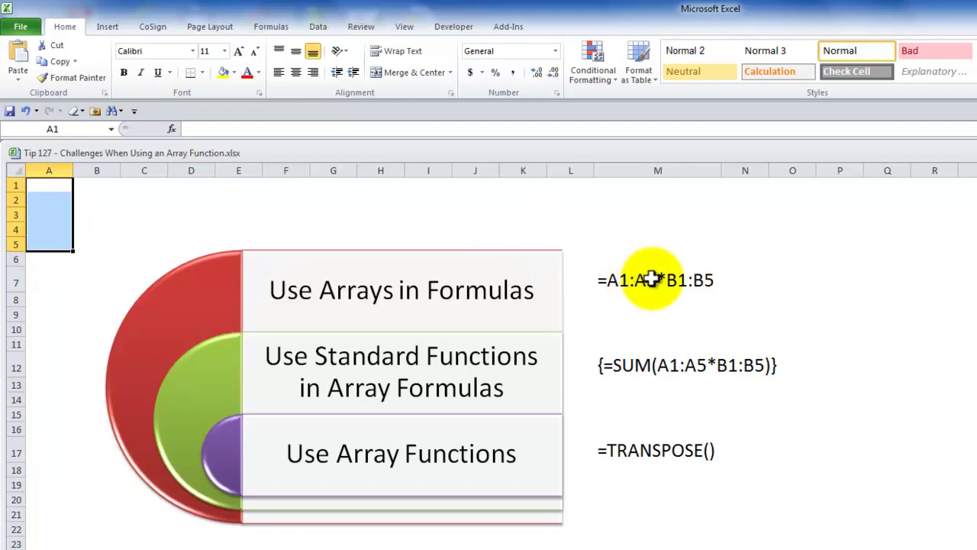
click(96, 183)
drag(97, 182, 90, 245)
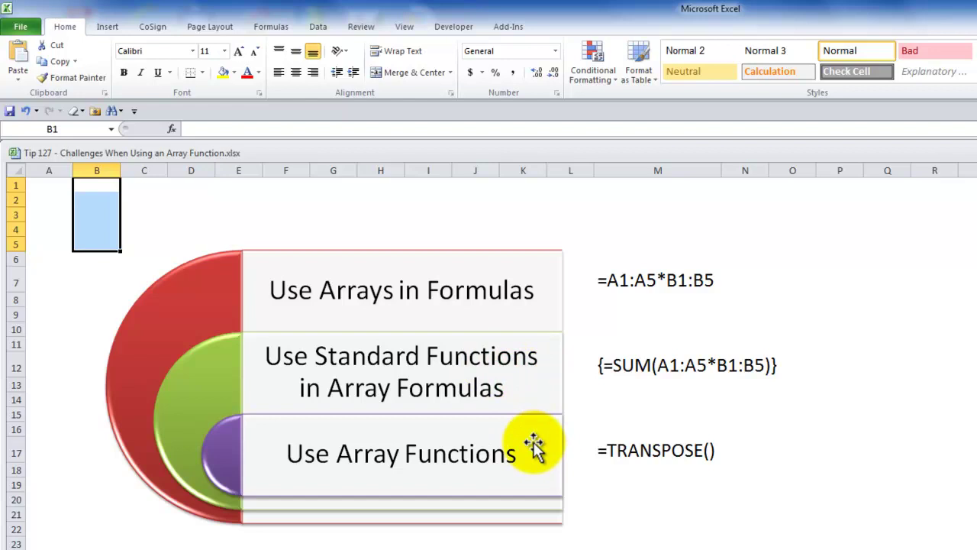
click(661, 457)
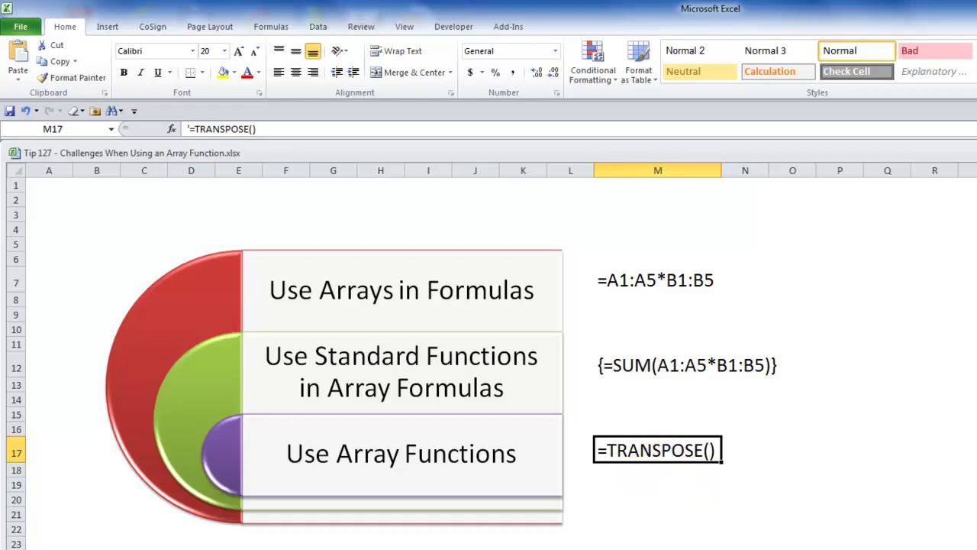
Open the Sum() in Array Formula sheet and inspect the Extended Price formula in D5
click(512, 547)
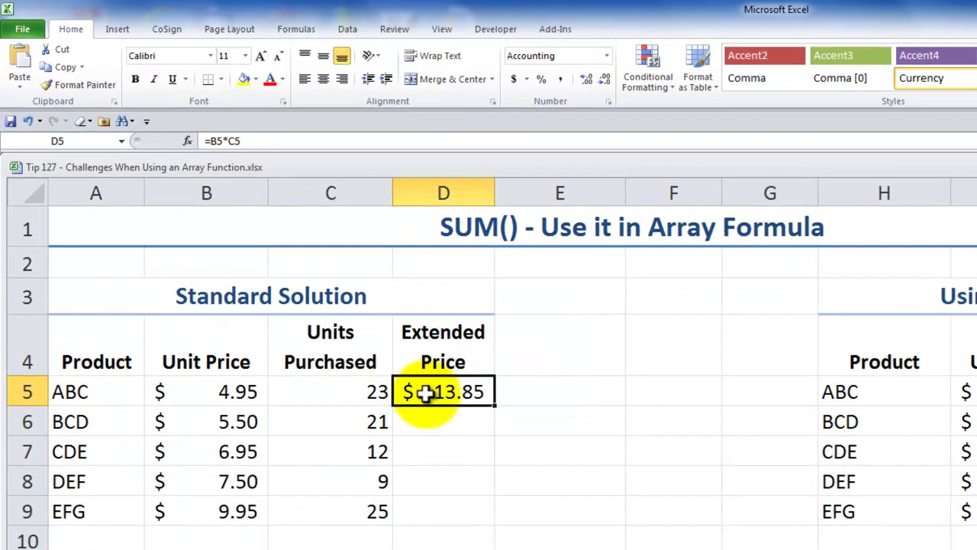
double_click(426, 389)
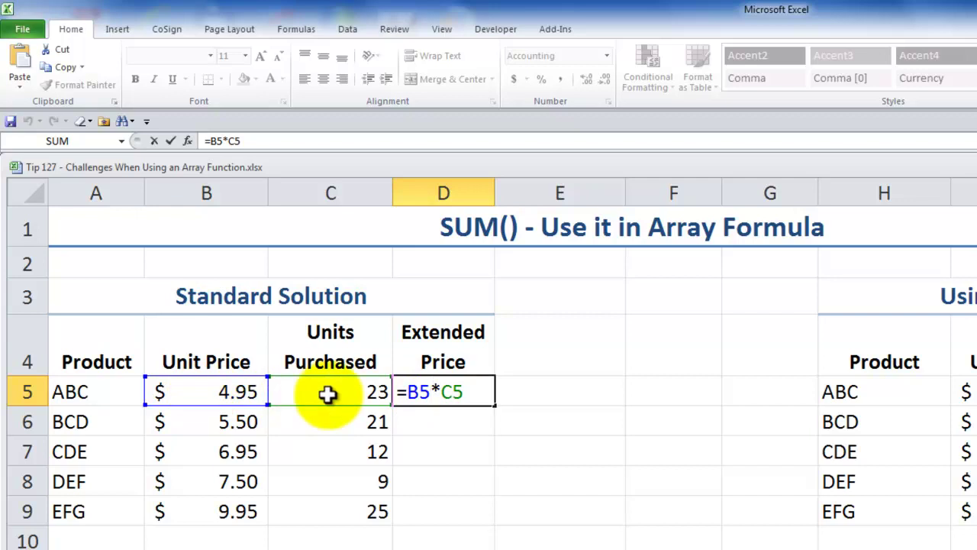
key(ctrl+Return)
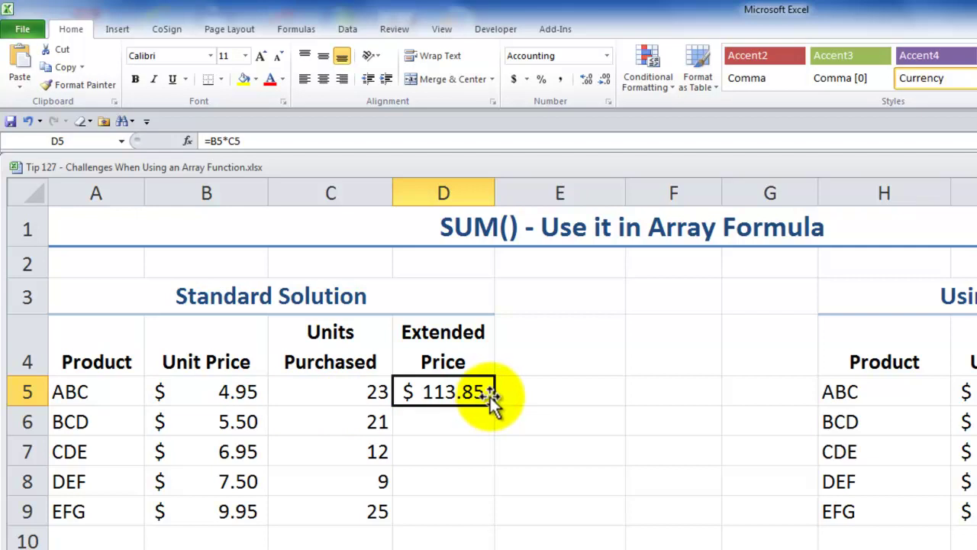
Fill the Extended Price formula from D5 down to D7 and check the copied formula in D7
drag(495, 404, 476, 464)
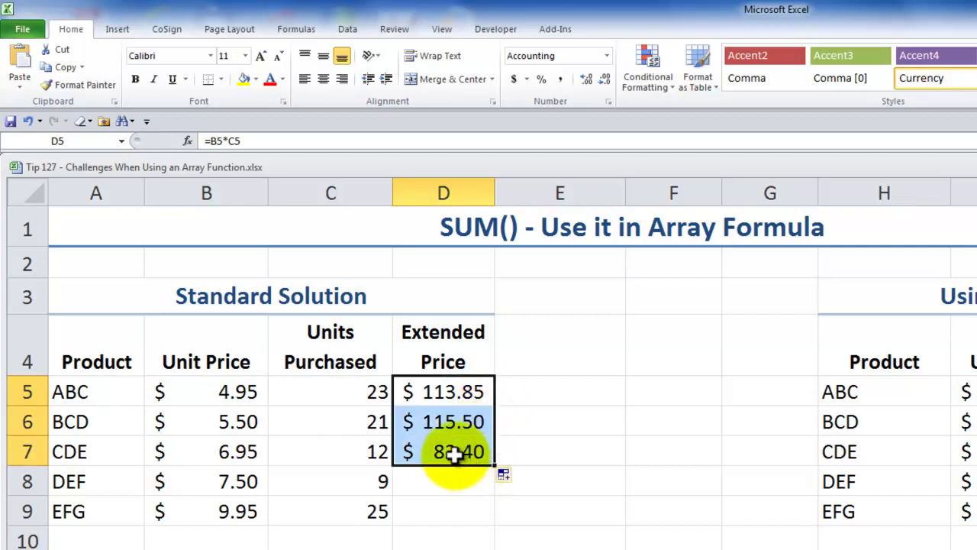
click(456, 454)
double_click(456, 453)
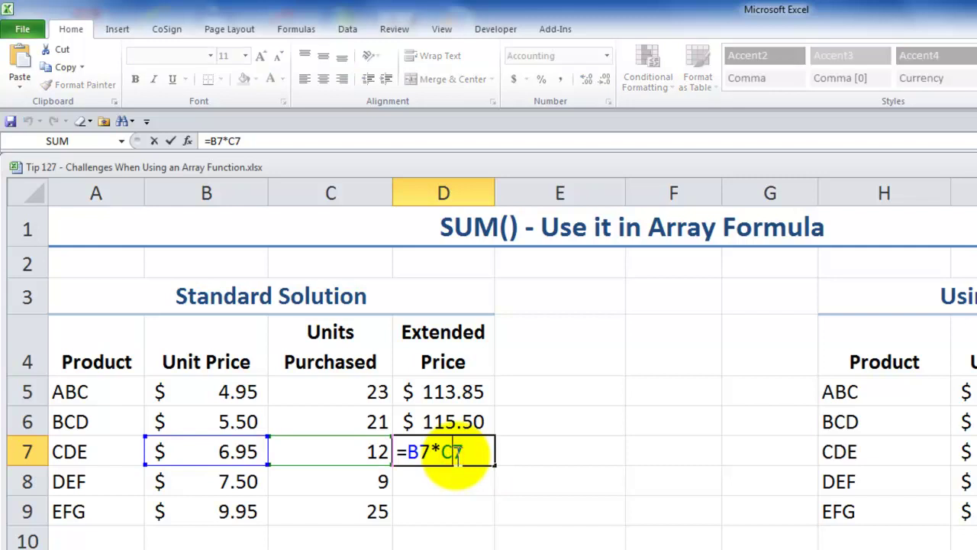
key(Escape)
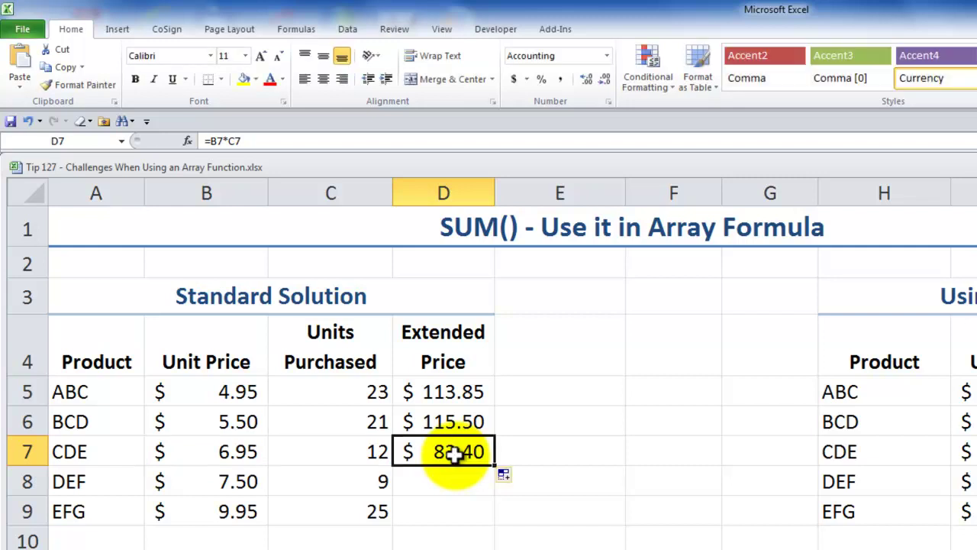
Clear the Extended Price cells D5:D8, and enter =B5*C5 into the whole range D5:D9 at once
drag(471, 399, 451, 470)
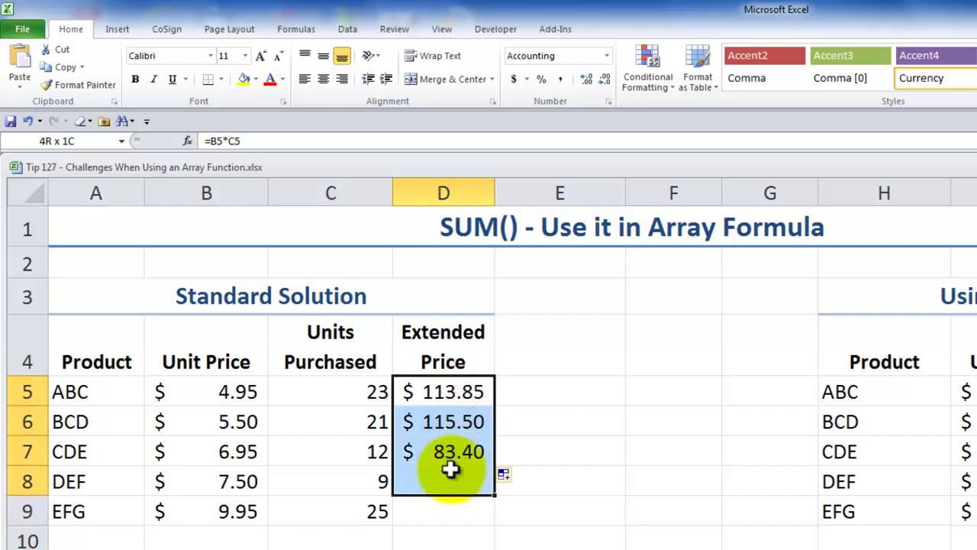
key(Delete)
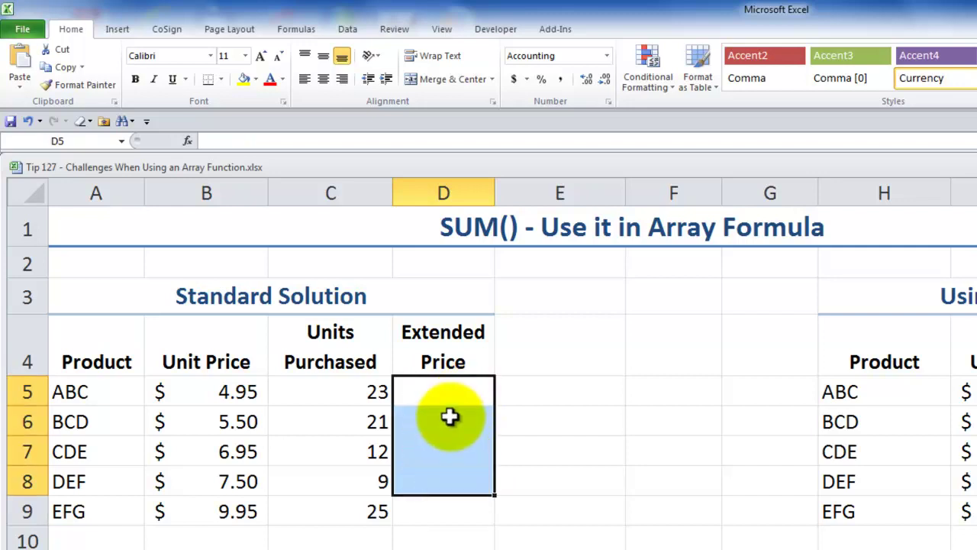
click(444, 395)
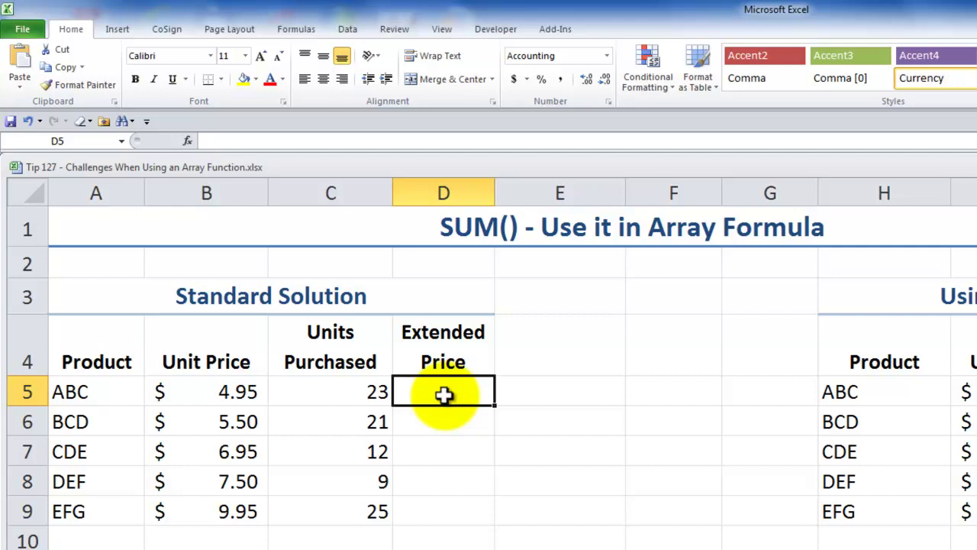
drag(444, 395, 447, 503)
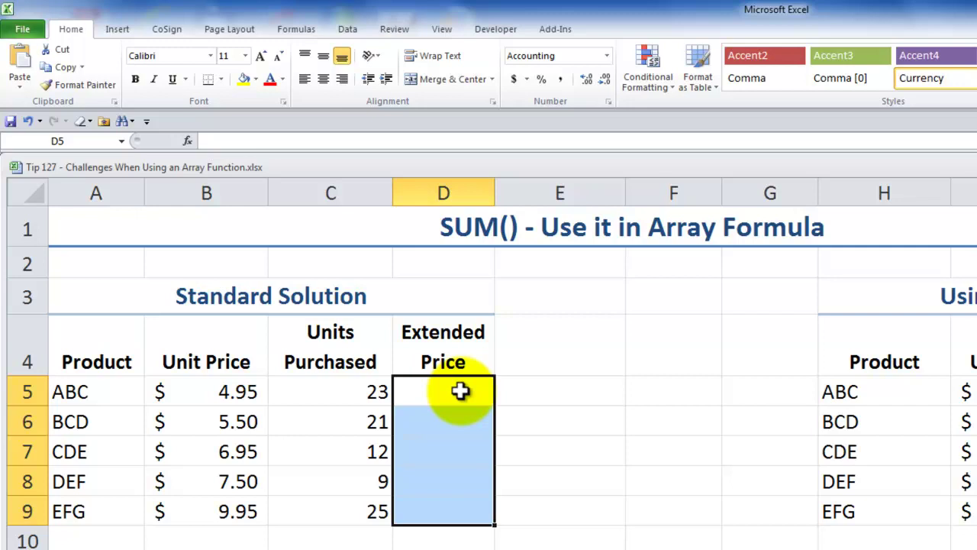
text(=)
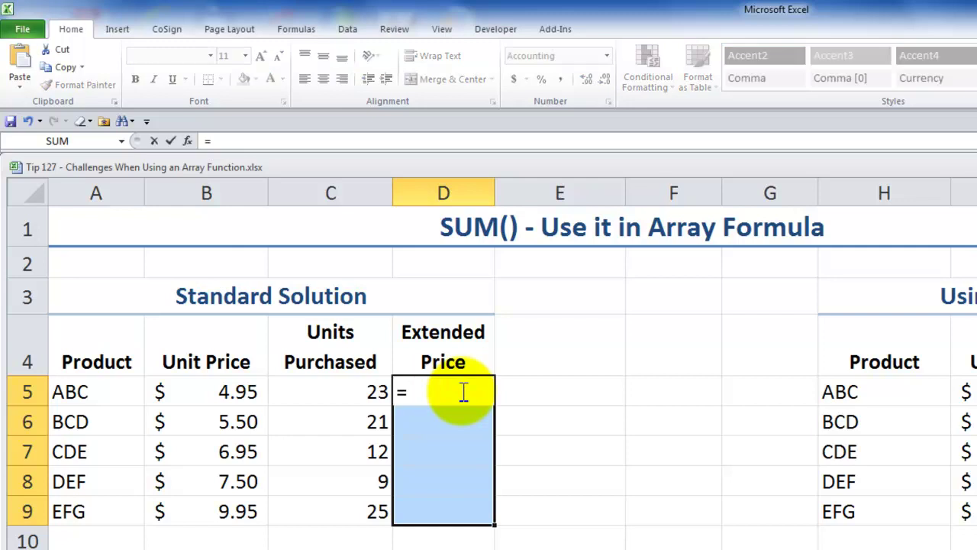
click(205, 391)
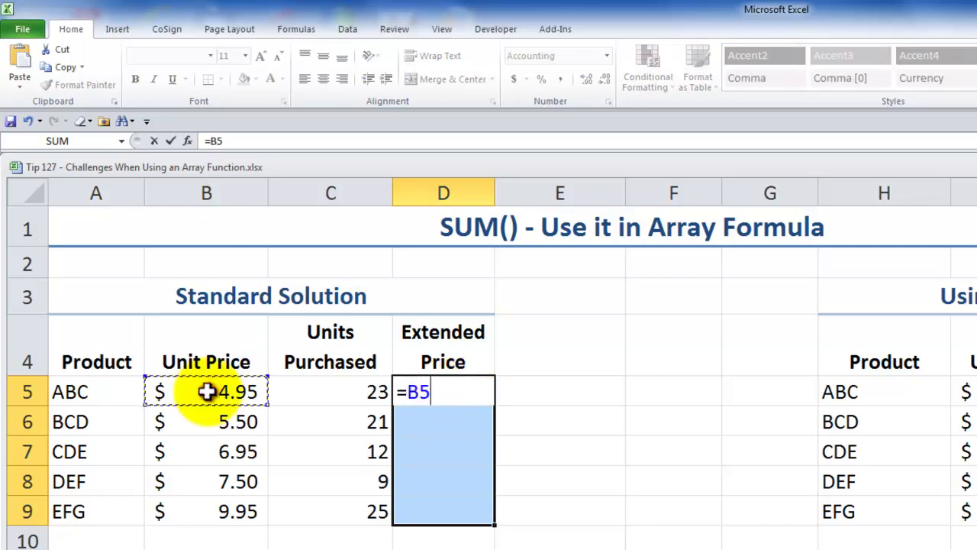
text(*)
click(331, 390)
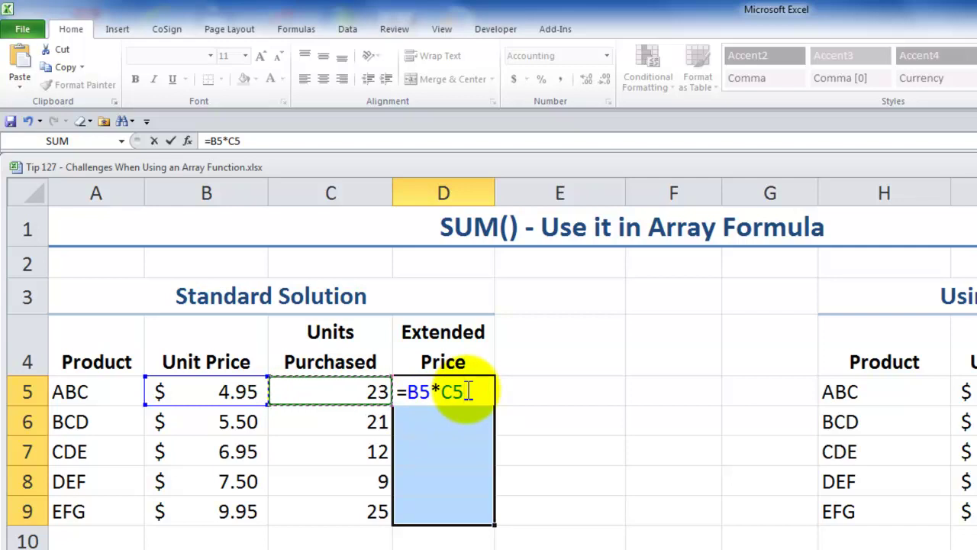
key(ctrl+Return)
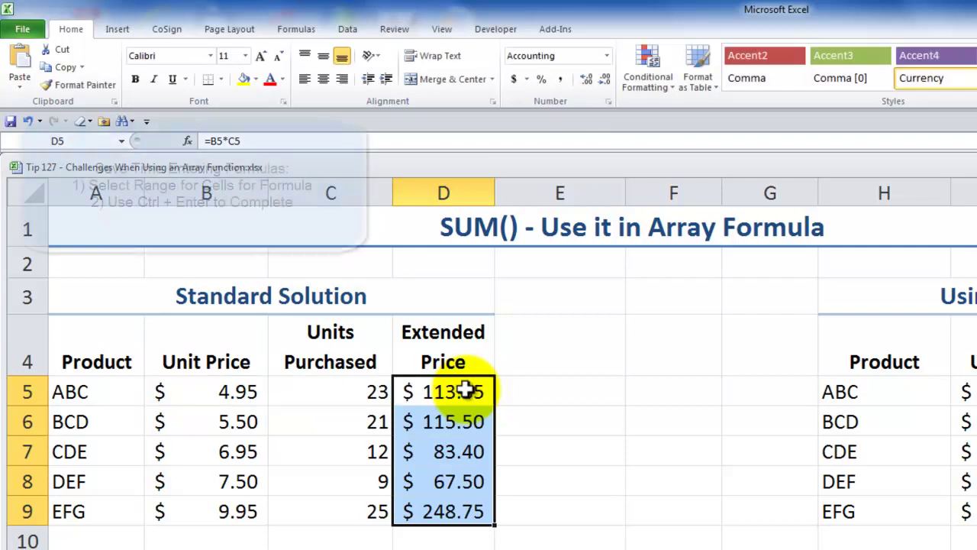
Check the relative references in D6's formula and highlight the Extended Price range D5:D9
click(450, 416)
double_click(452, 420)
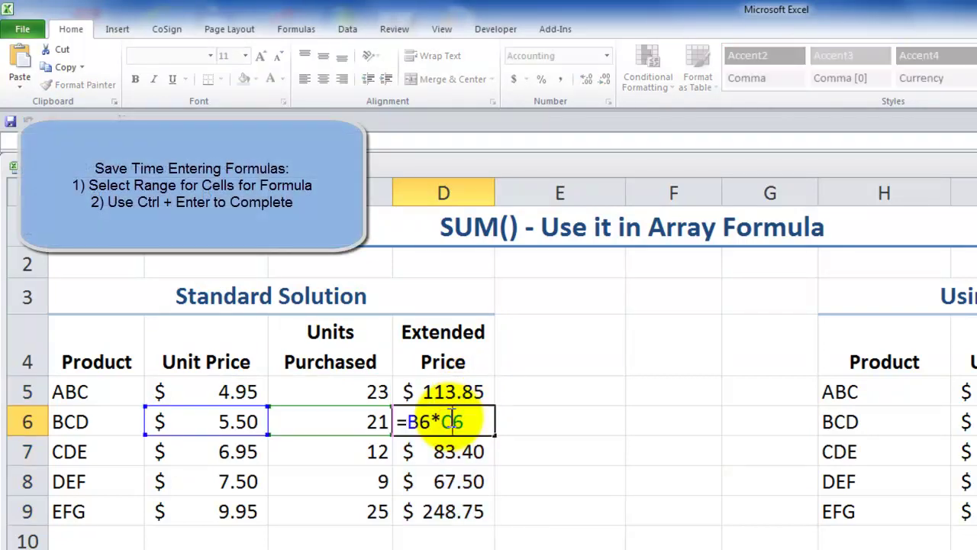
key(Escape)
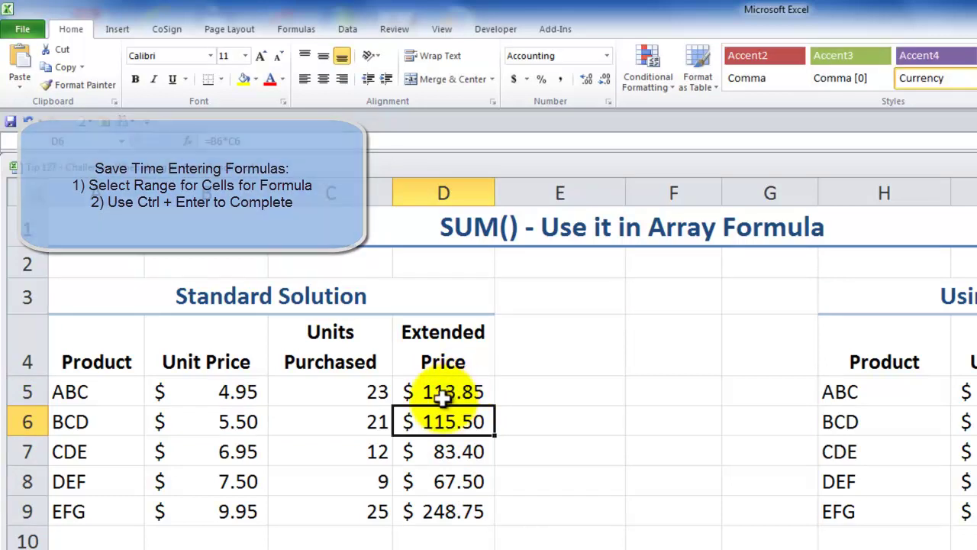
drag(446, 392, 468, 510)
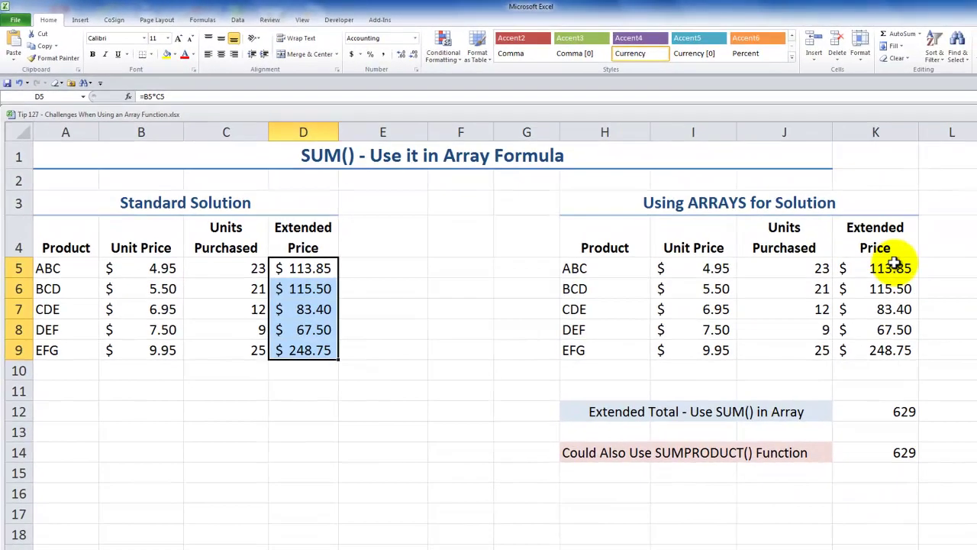
Inspect the array formula in K5 of the Using ARRAYS table and recommit it as an array formula
click(892, 268)
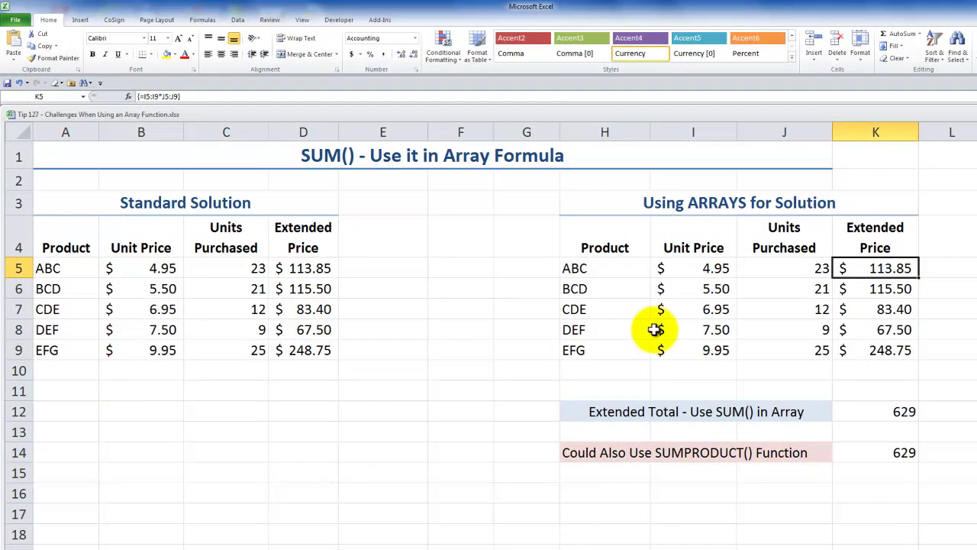
double_click(893, 268)
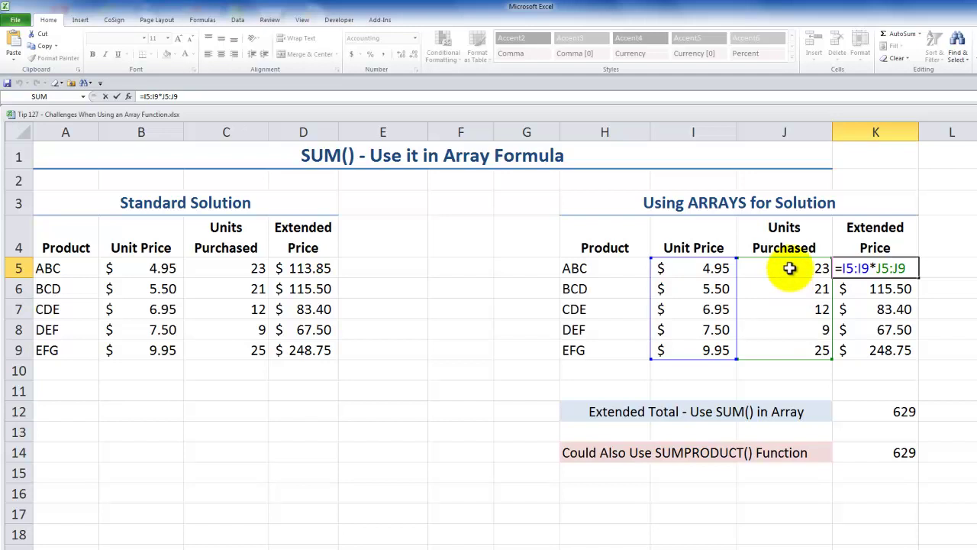
key(ctrl+shift+Return)
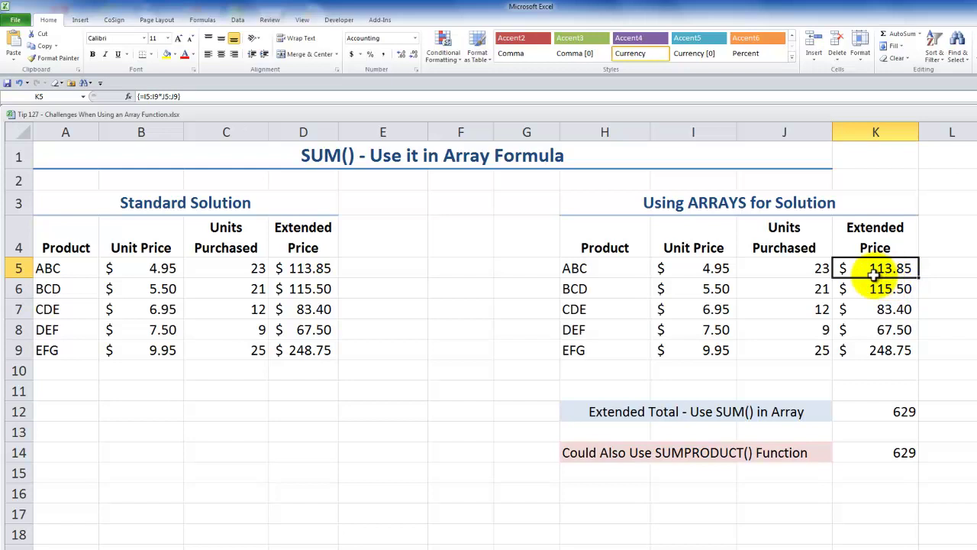
Try to delete the single array cell K5 and to overwrite it with 250, and cancel the entry
key(Delete)
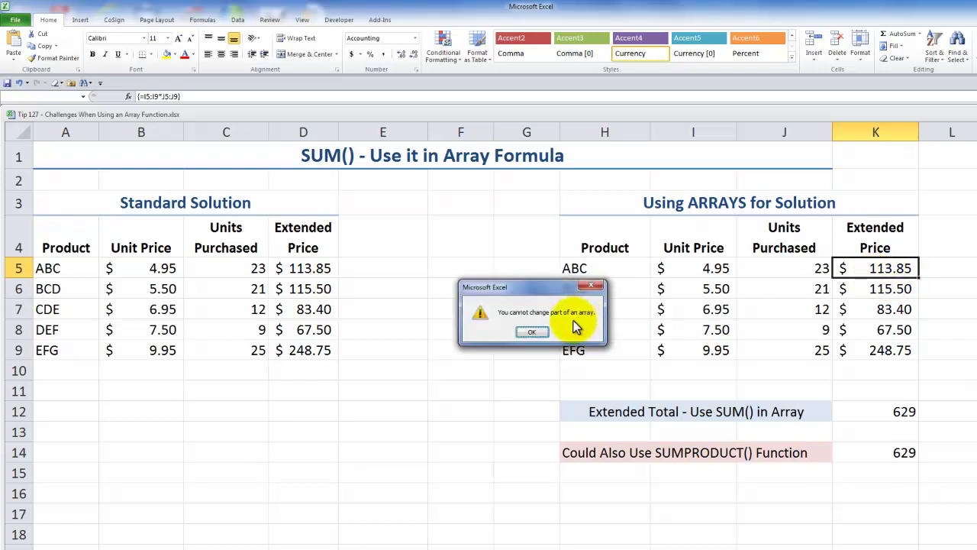
click(531, 332)
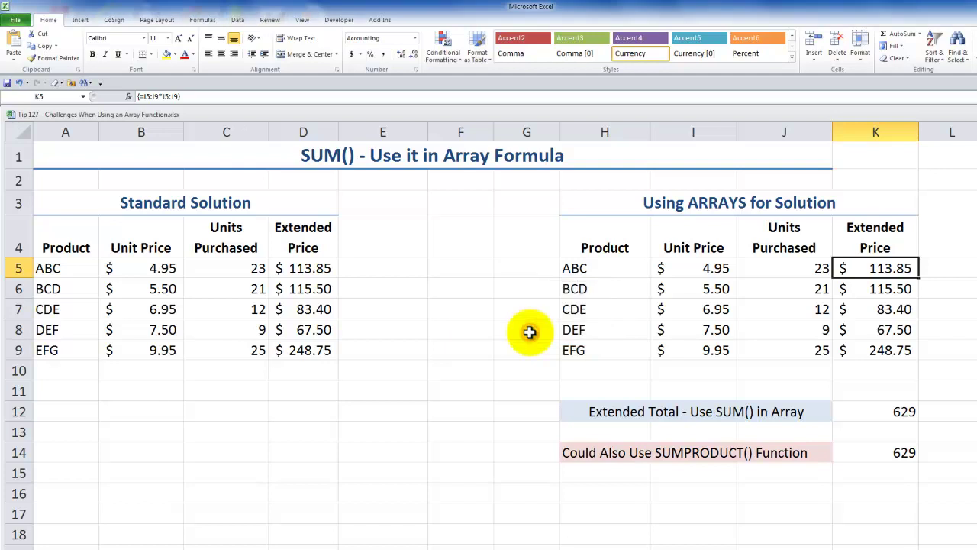
text(250)
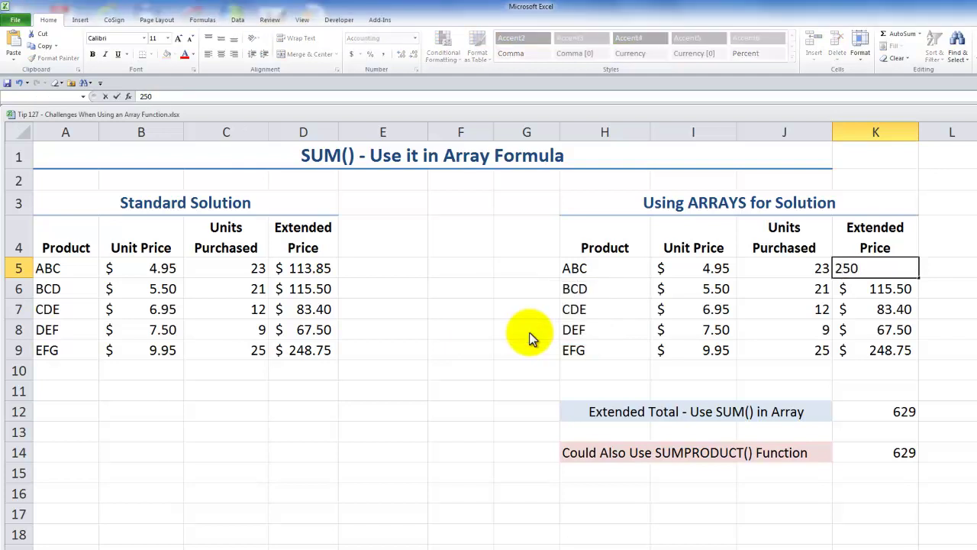
key(Return)
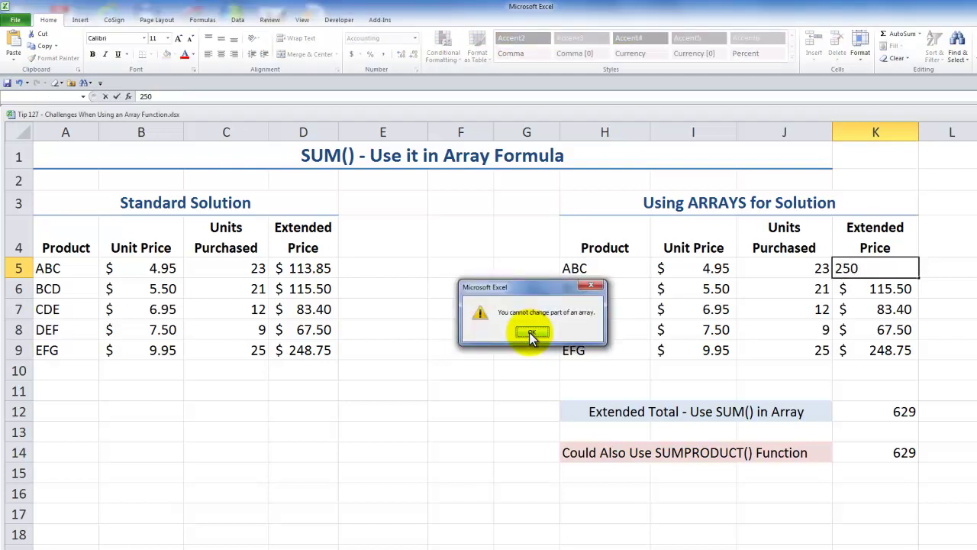
click(529, 333)
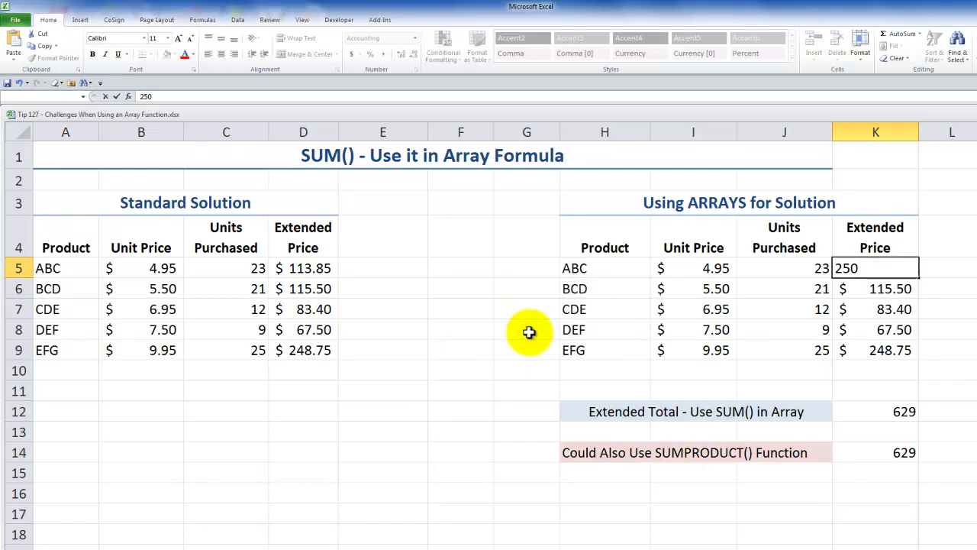
key(Escape)
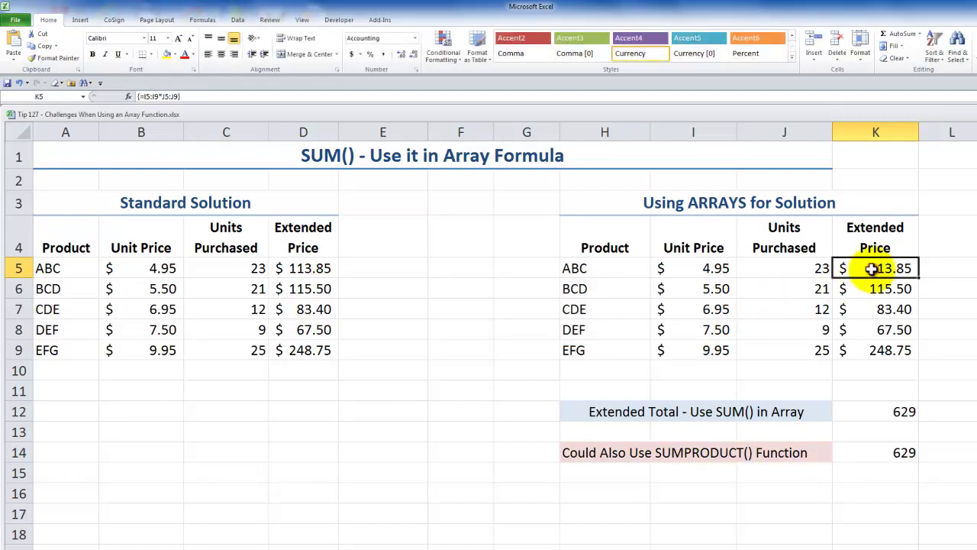
Highlight the array range K5:K9 and inspect the array formula in K6 and K7, leaving both cells unedited
drag(873, 273, 874, 345)
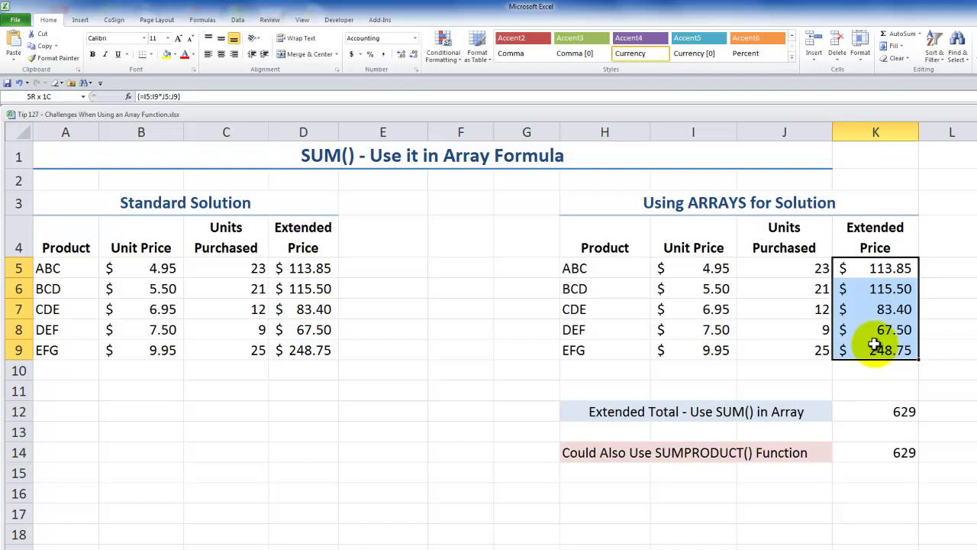
drag(875, 345, 874, 346)
click(890, 291)
double_click(891, 292)
key(Escape)
click(888, 307)
double_click(888, 307)
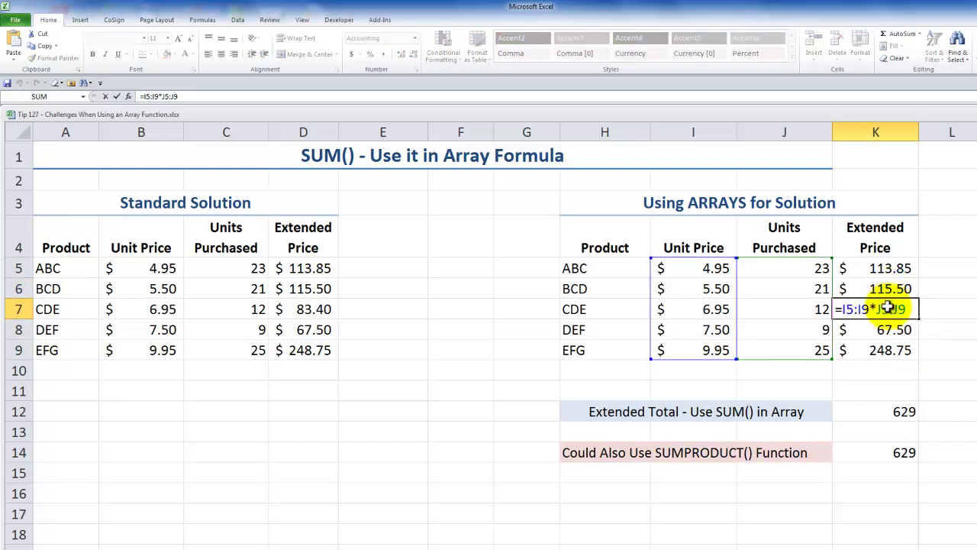
key(Escape)
Clear the whole array range K5:K9, re-enter =I5:I9*J5:J9 across it as one array formula, and check it in K7
drag(883, 268, 883, 345)
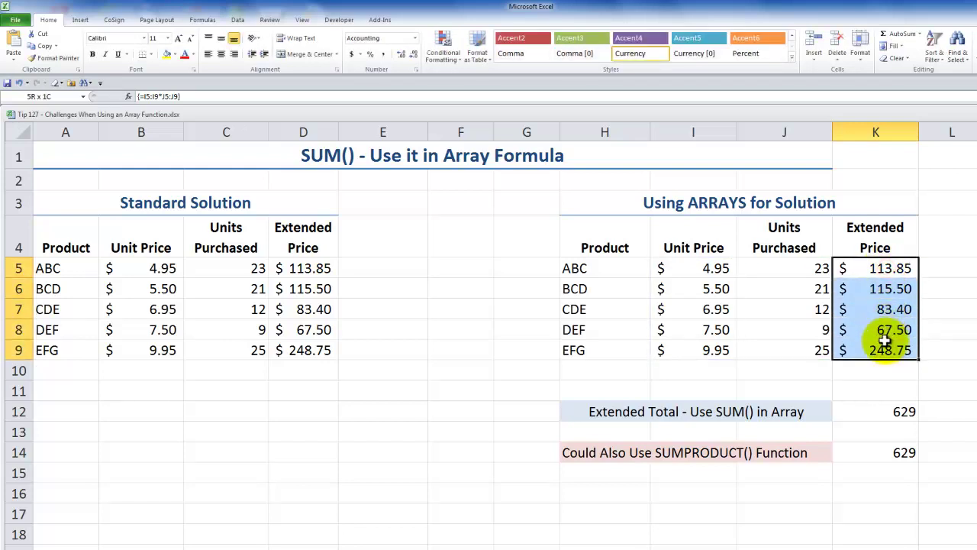
key(Delete)
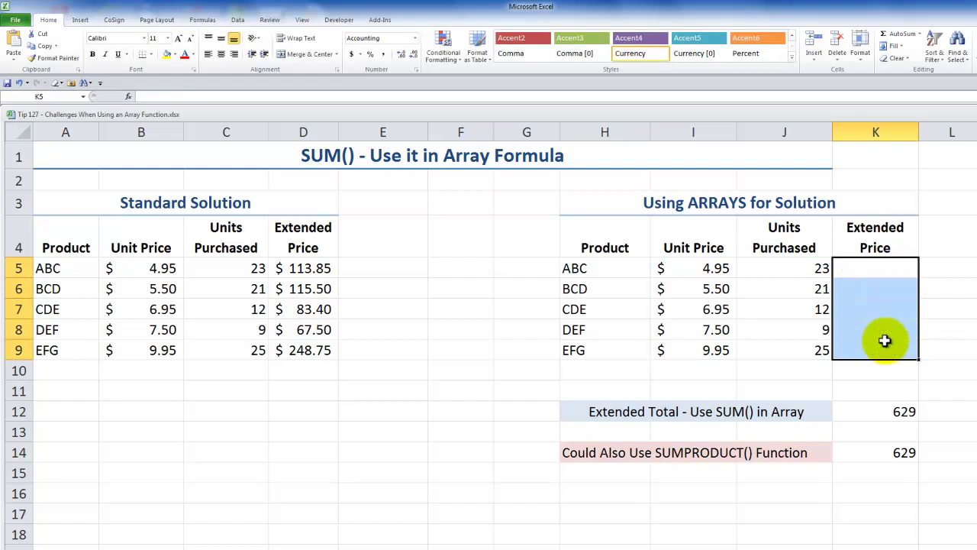
click(883, 267)
drag(884, 267, 884, 349)
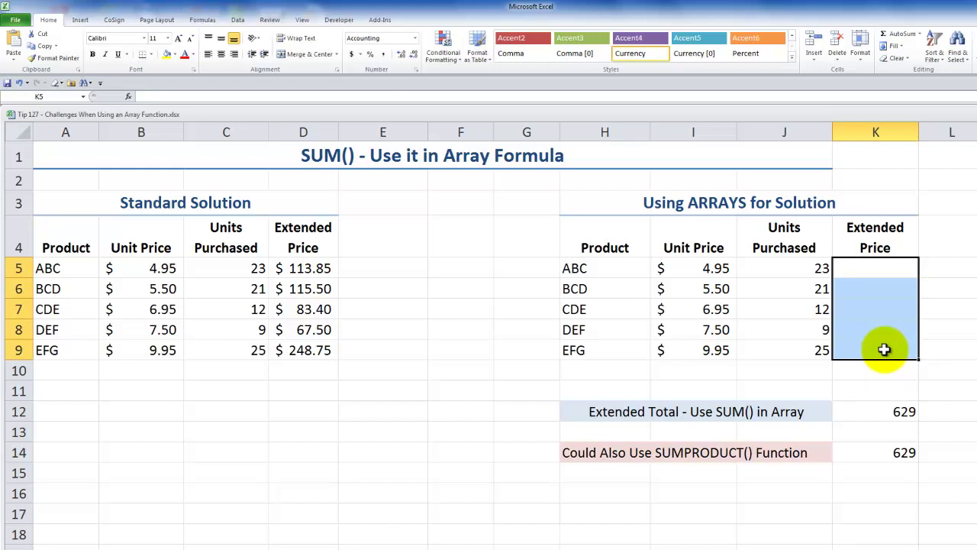
text(=)
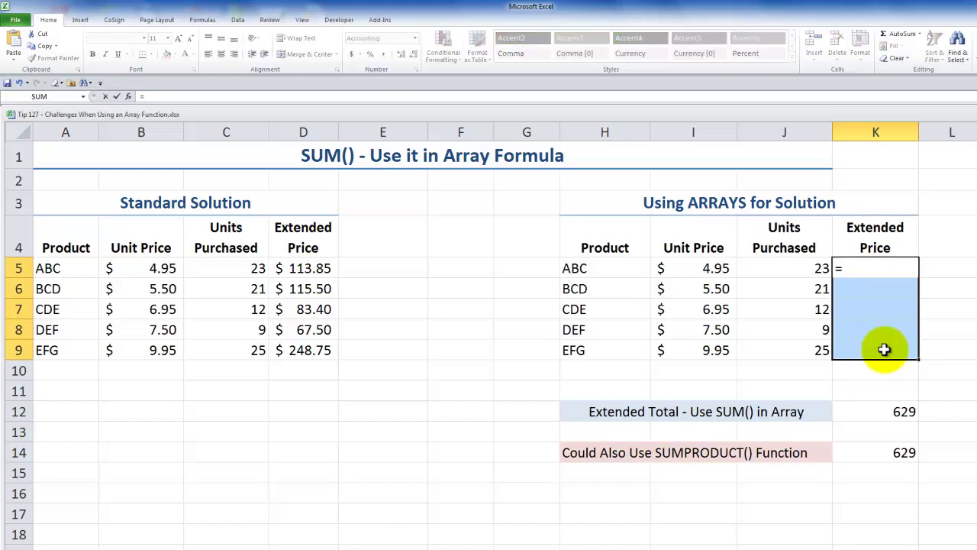
click(703, 263)
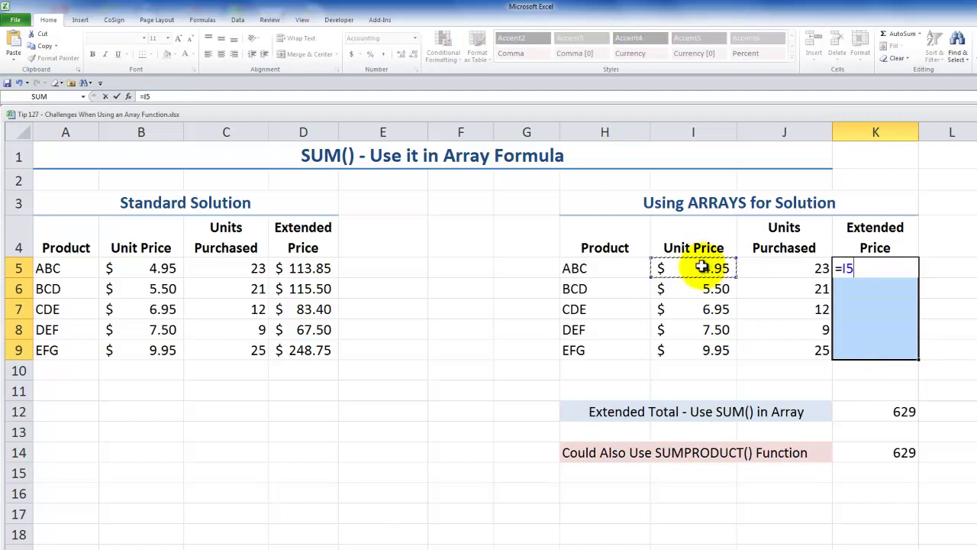
drag(702, 265, 701, 348)
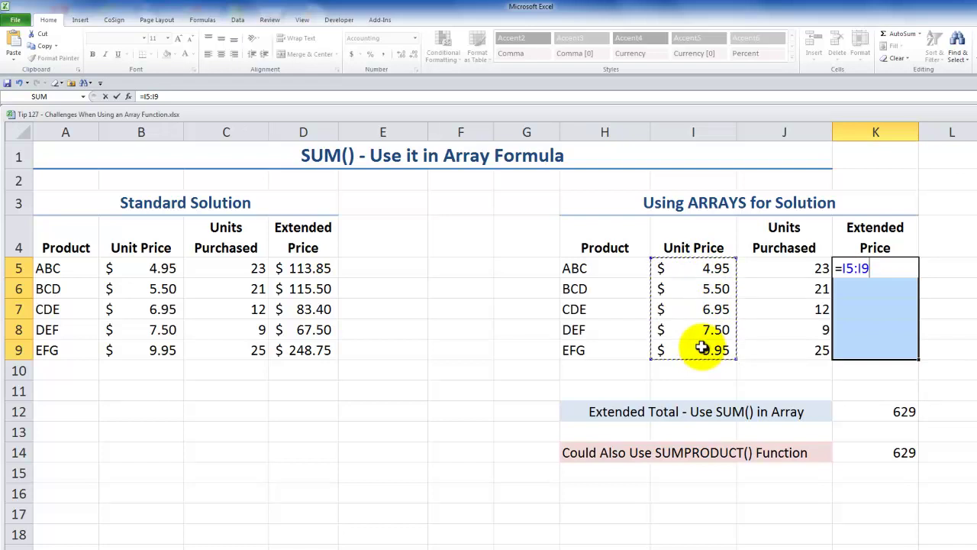
text(*)
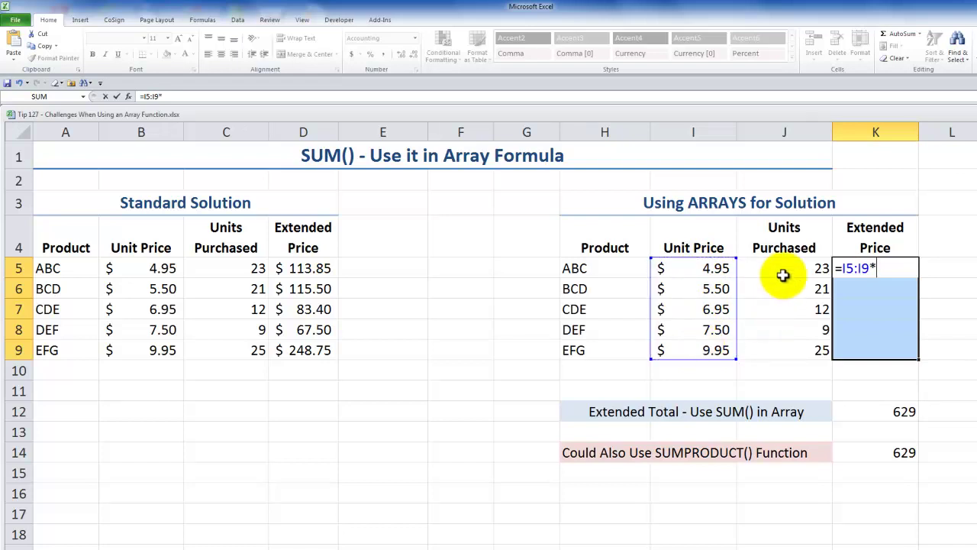
drag(787, 268, 785, 347)
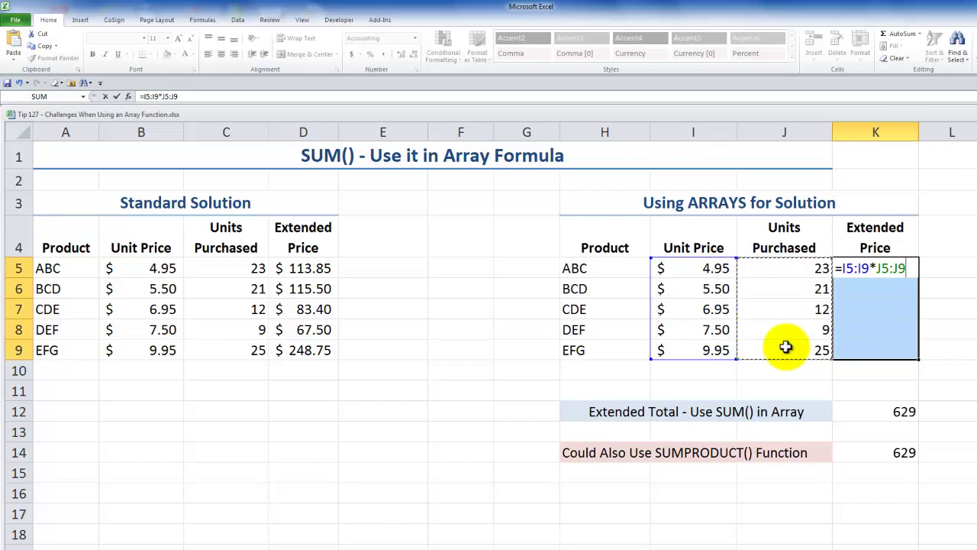
key(ctrl+shift+Return)
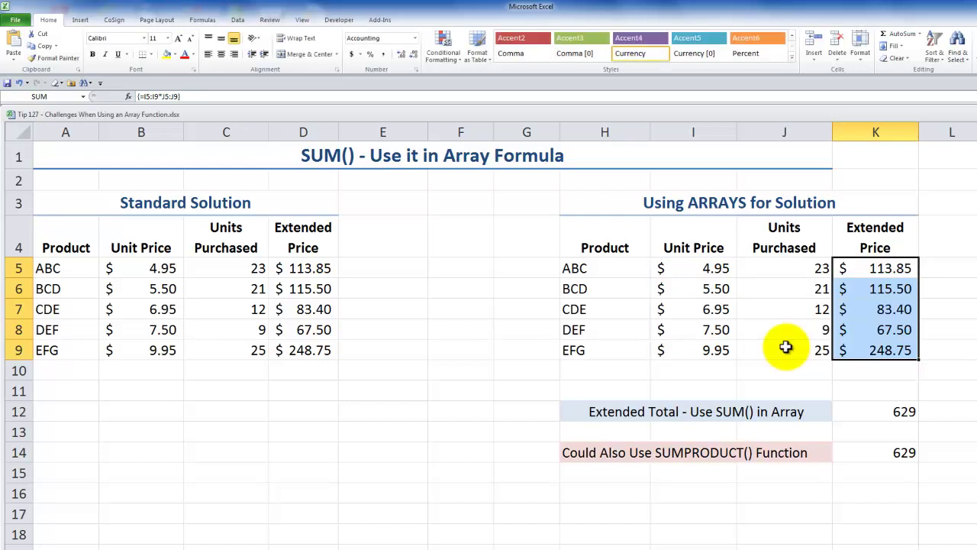
double_click(869, 310)
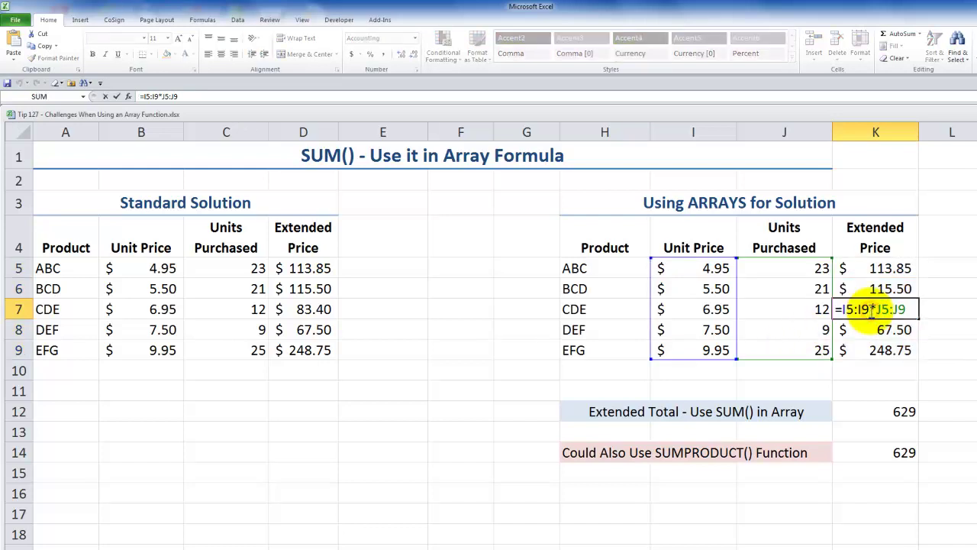
key(Escape)
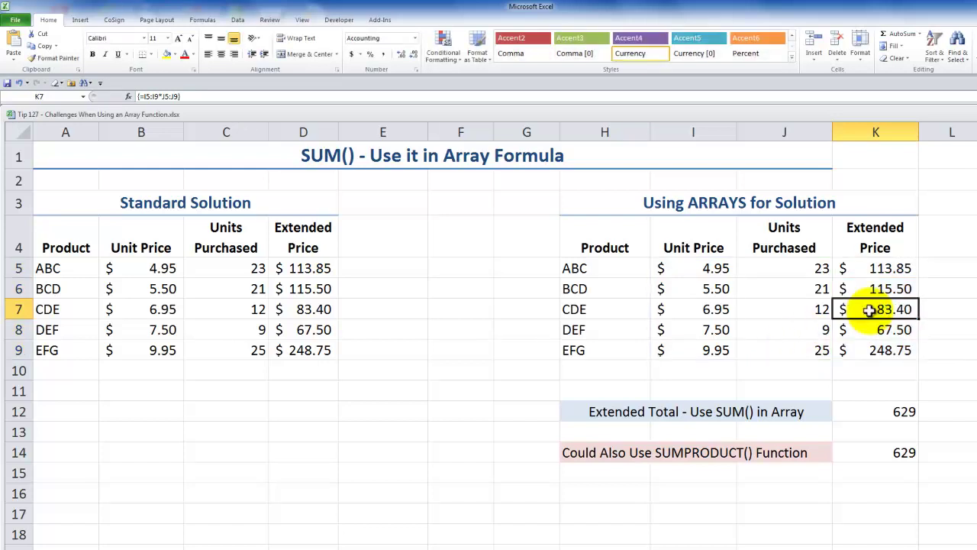
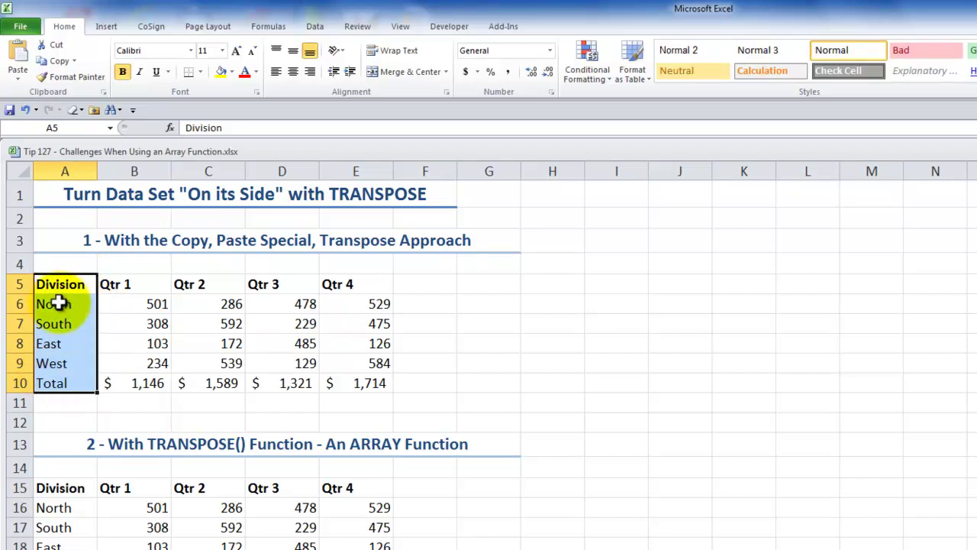
Highlight the blank cells H5:K5, then the Qtr 1 heading and the division names of the first data set
drag(558, 292, 757, 287)
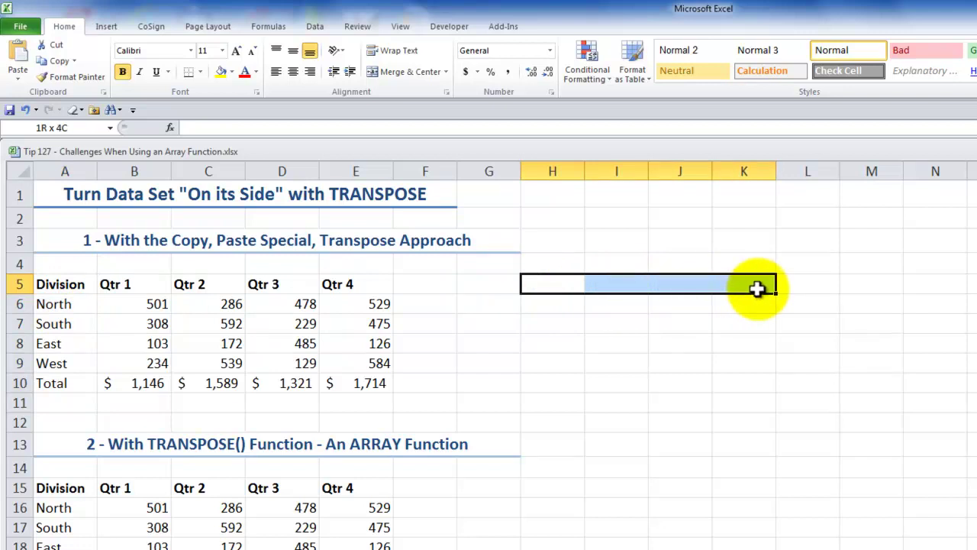
drag(757, 288, 757, 288)
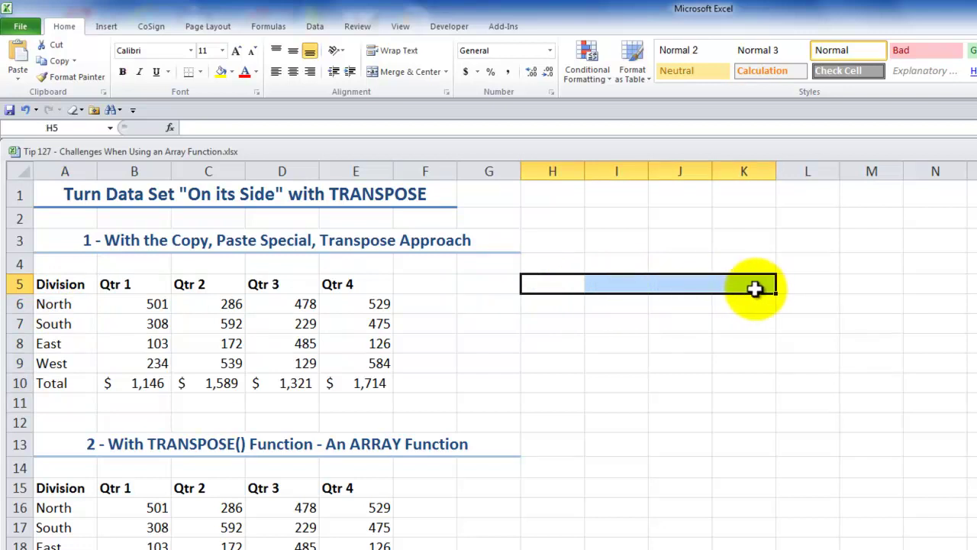
click(122, 285)
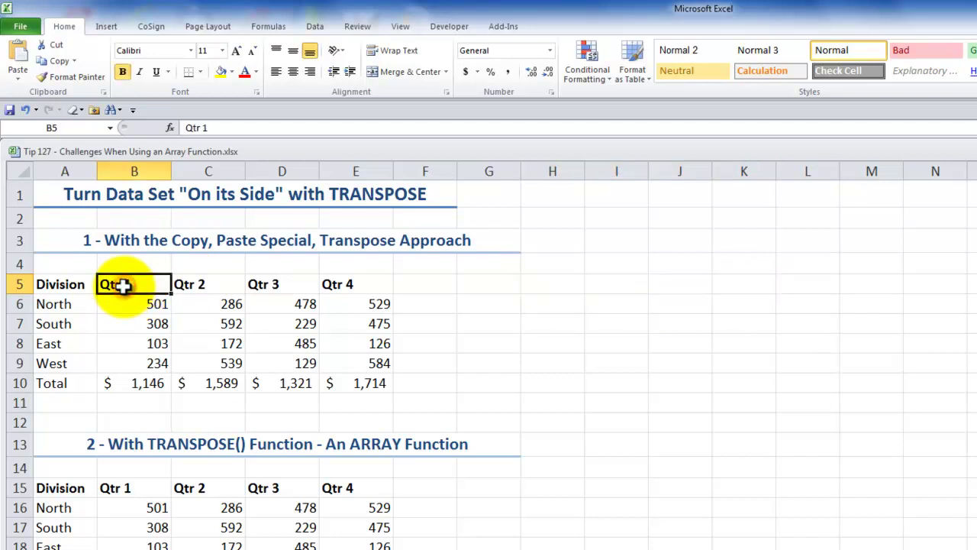
drag(49, 304, 44, 345)
Copy the data set A5:E10 and paste it transposed at I3 using Paste Special with the Transpose option
click(43, 284)
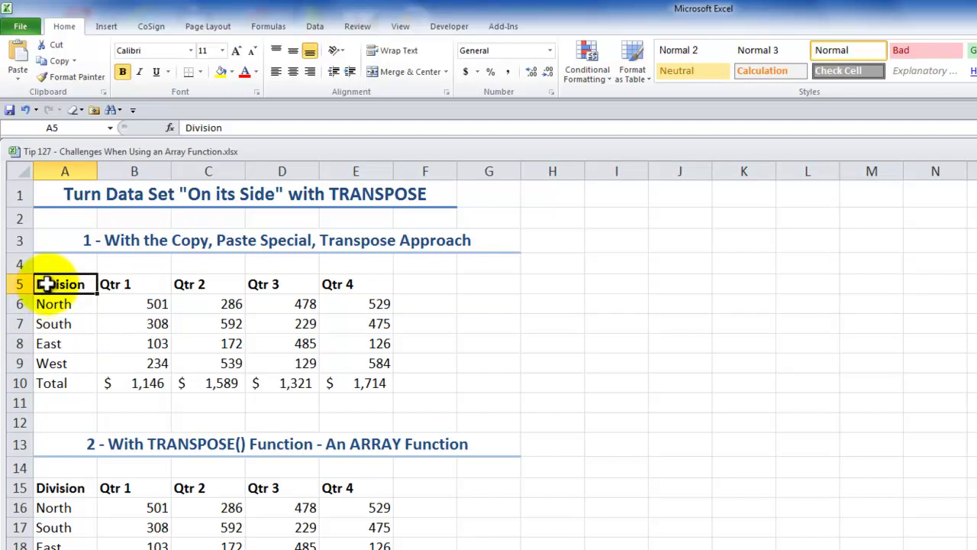
drag(47, 284, 359, 377)
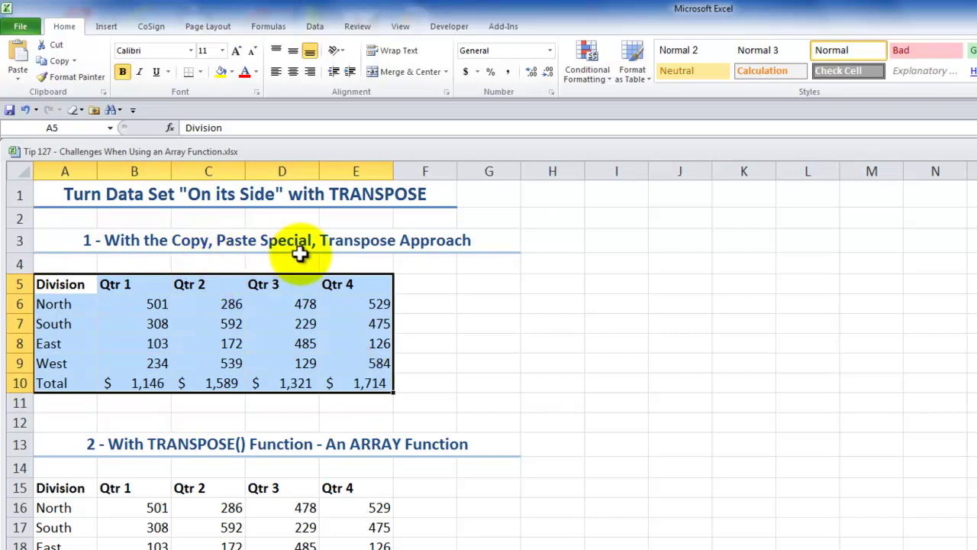
key(ctrl+c)
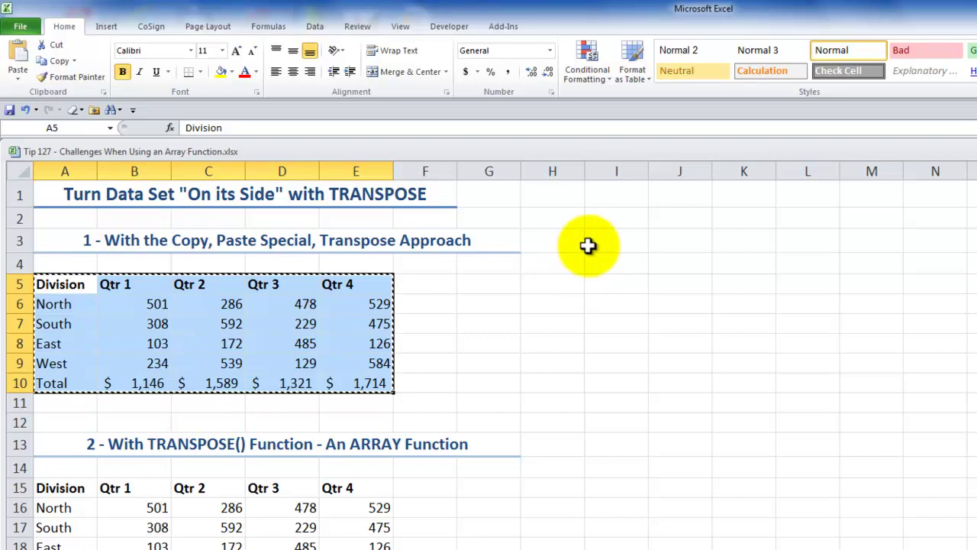
click(614, 242)
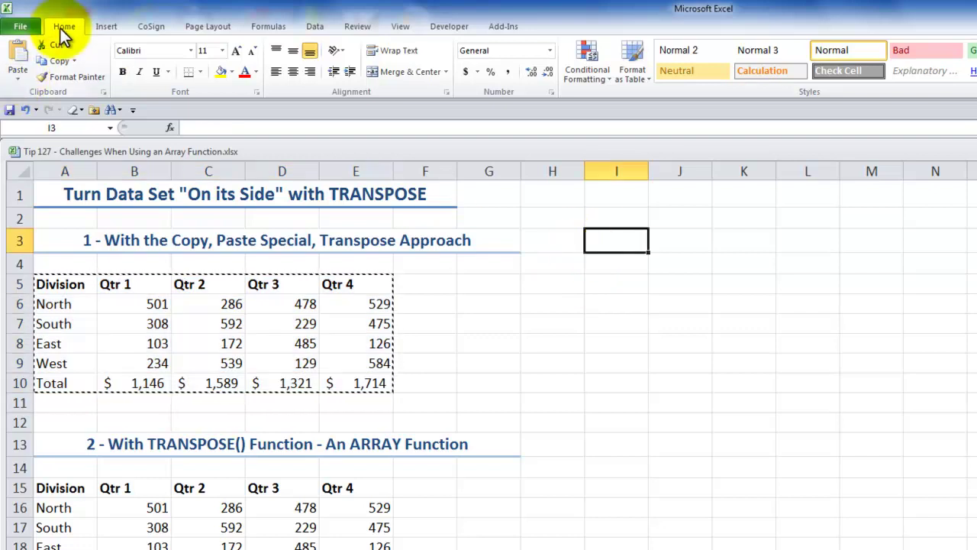
click(15, 81)
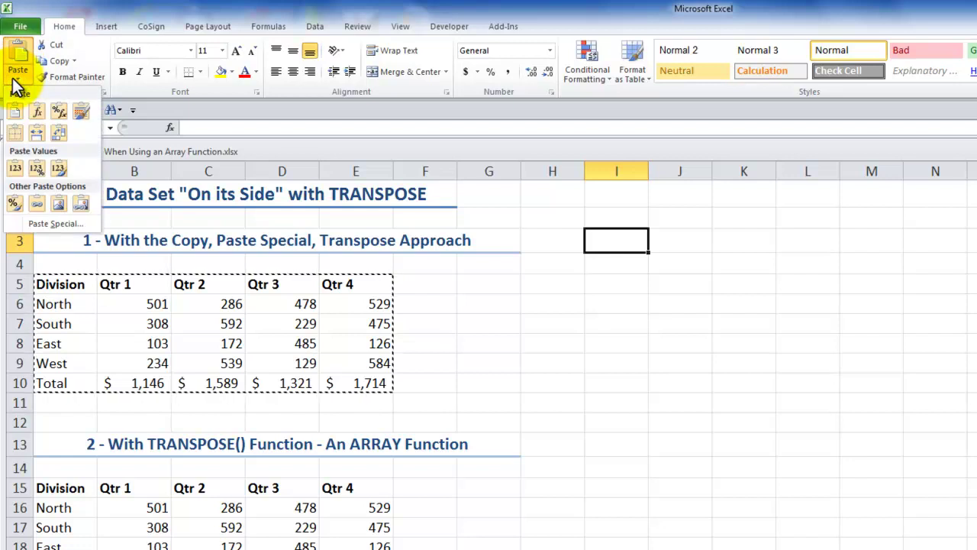
click(38, 225)
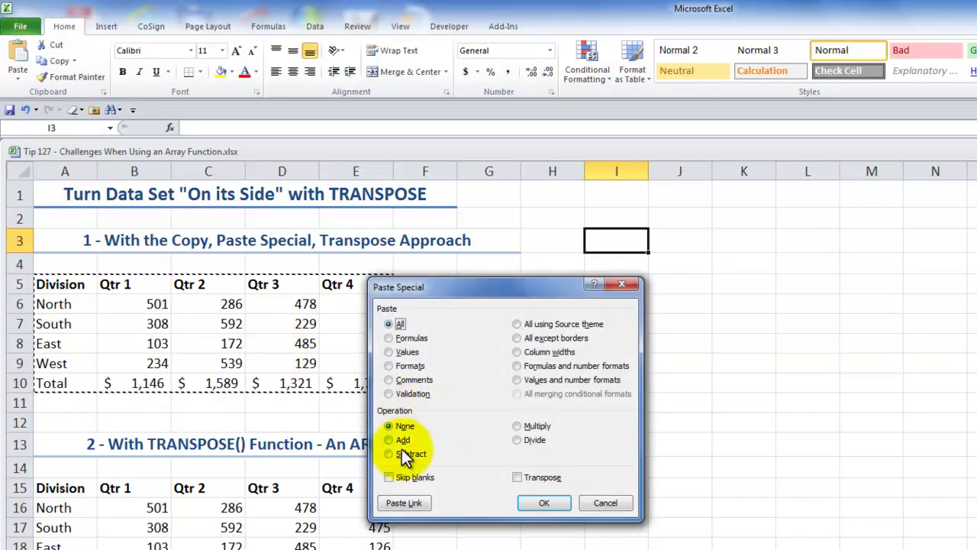
click(517, 477)
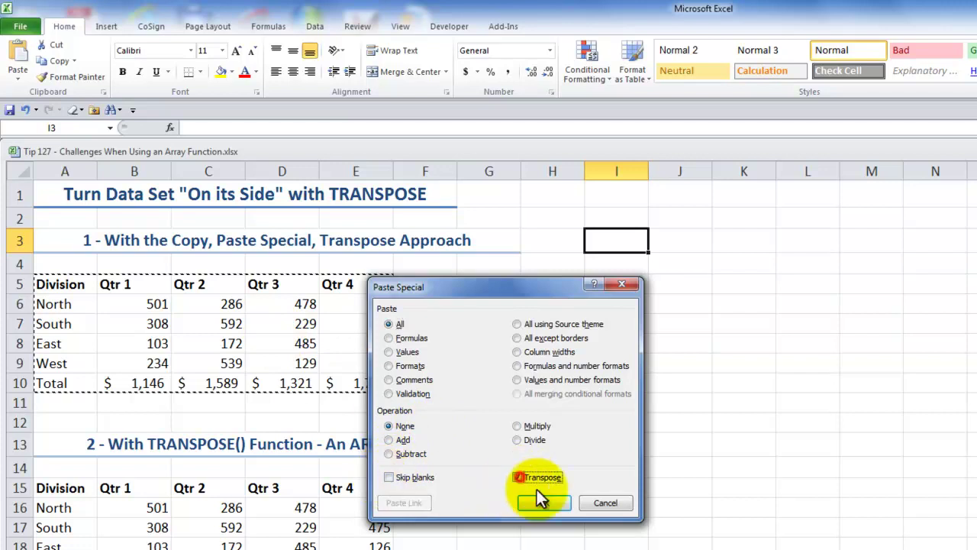
click(545, 504)
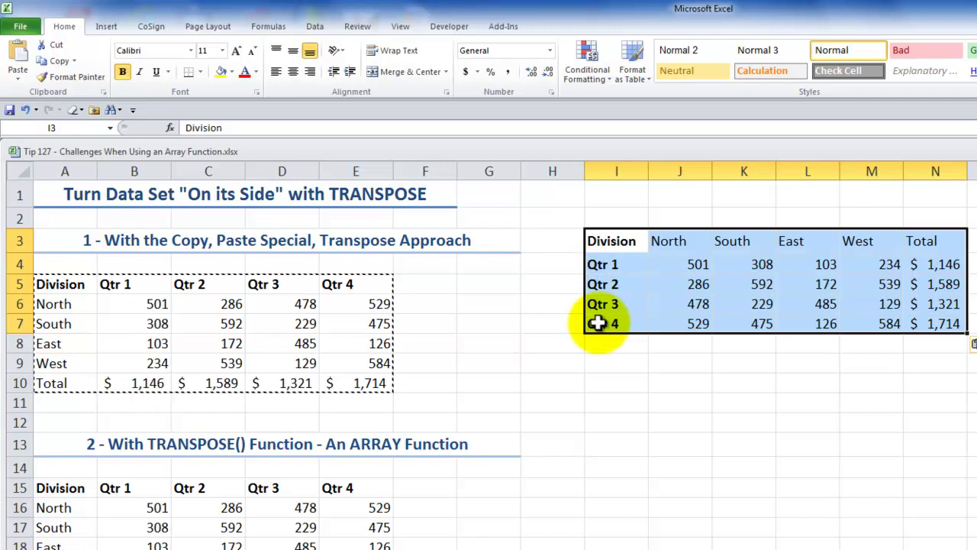
key(Escape)
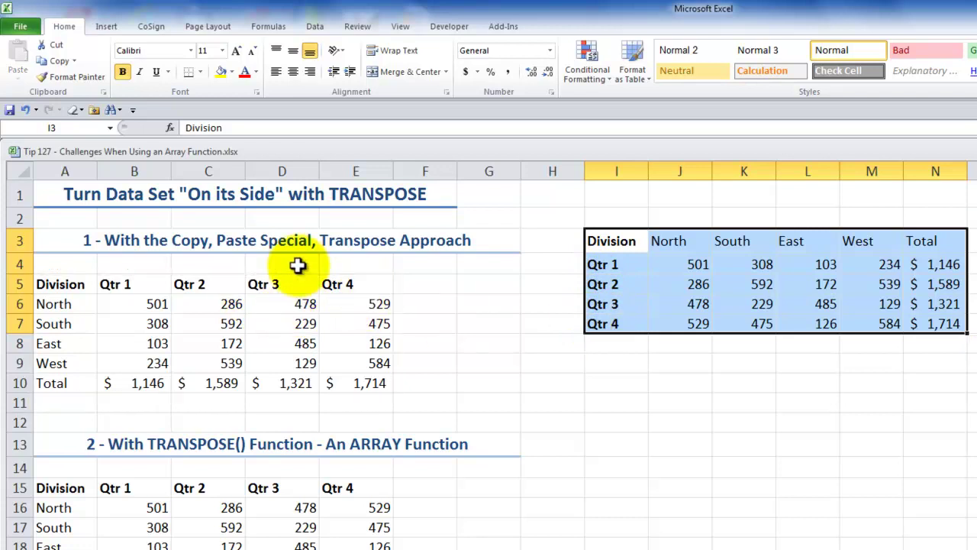
Compare the SUM formula in E10 of the original data with the one in N4 of the transposed copy
click(366, 383)
key(F2)
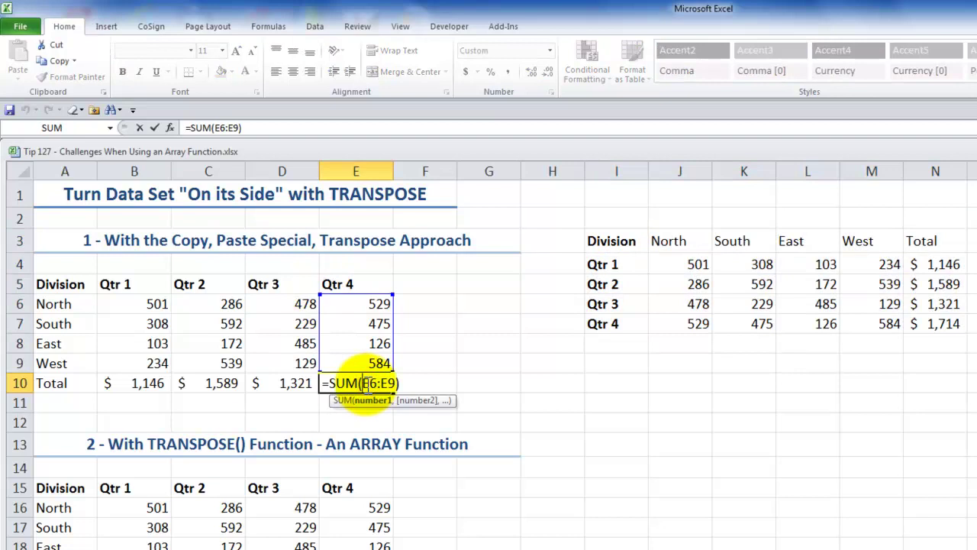
key(Escape)
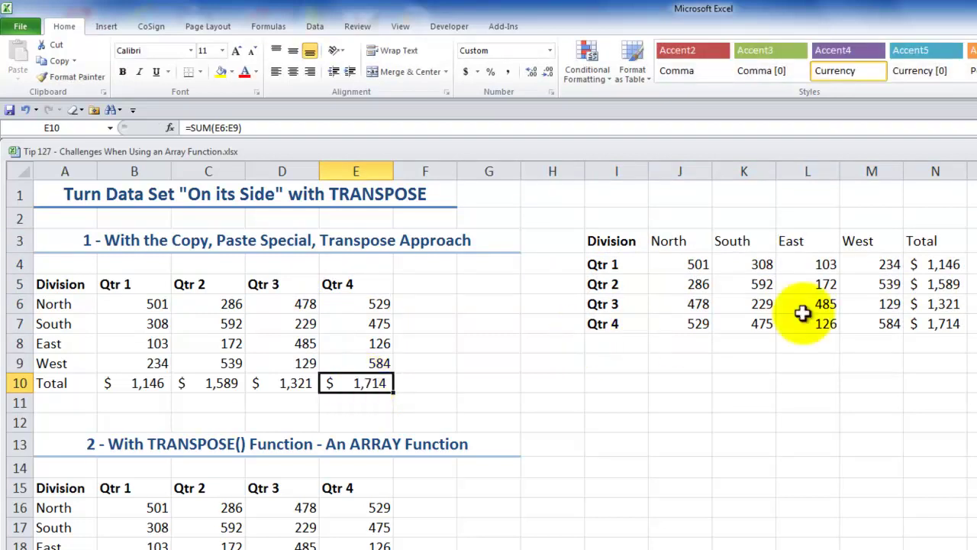
click(945, 264)
key(F2)
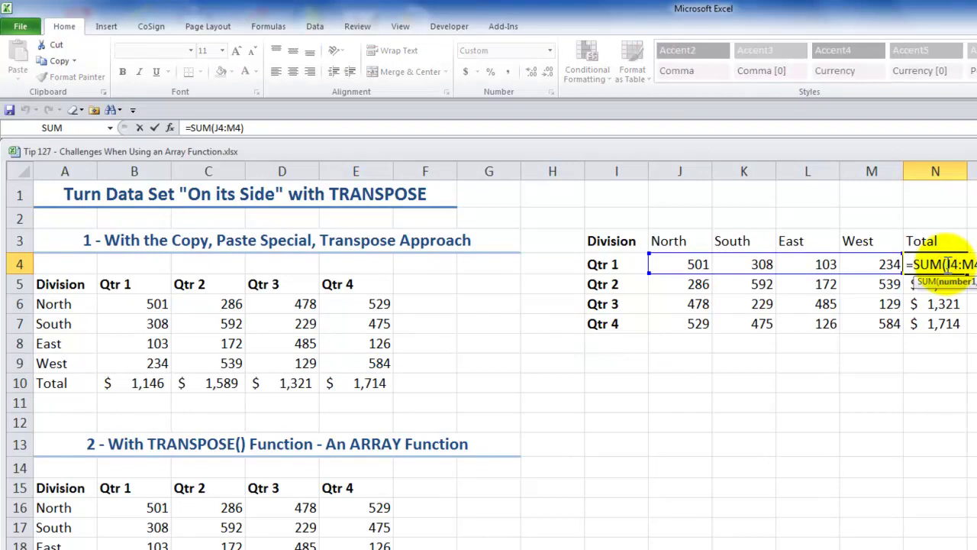
key(Escape)
Highlight the source data A5:E10, try changing North's Qtr 1 value in B6 to 5555, and undo the change
click(42, 285)
drag(42, 284, 355, 386)
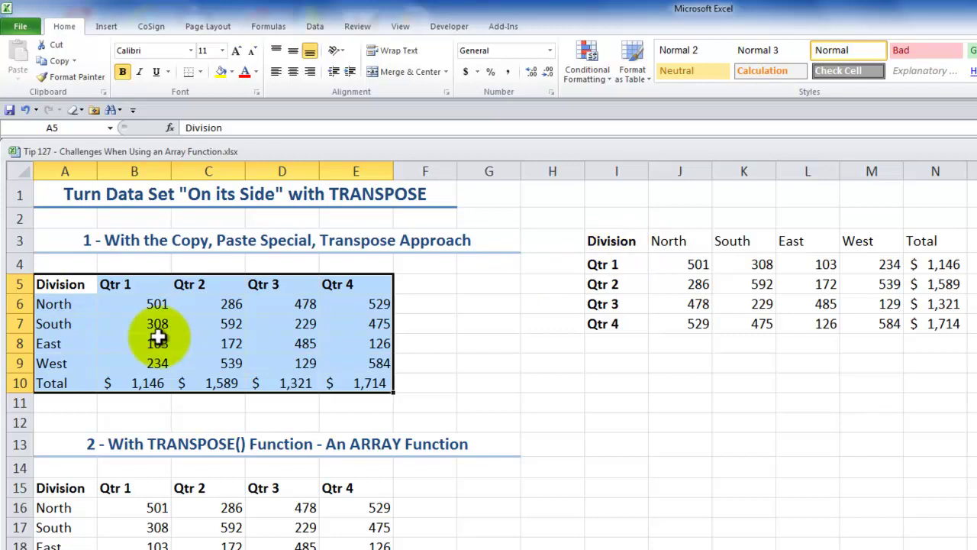
click(153, 302)
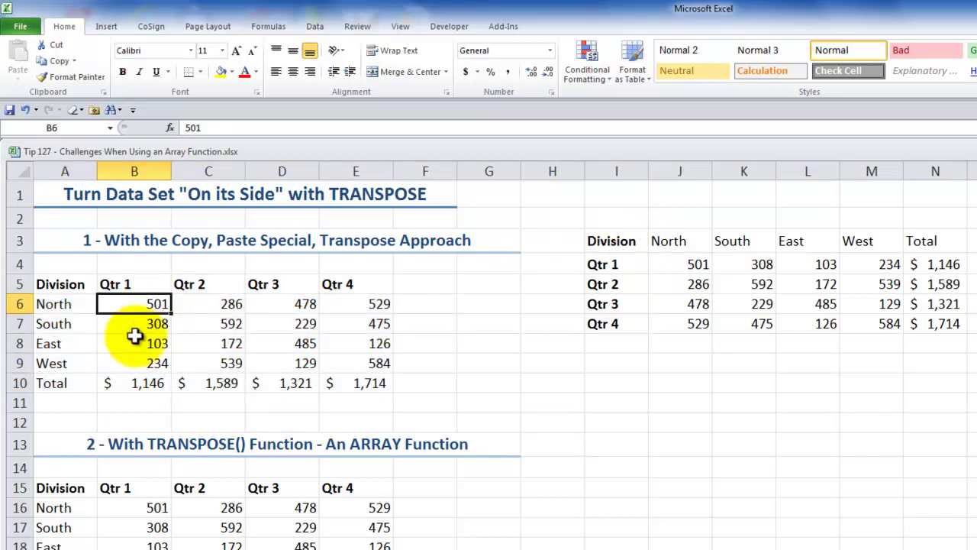
text(5555)
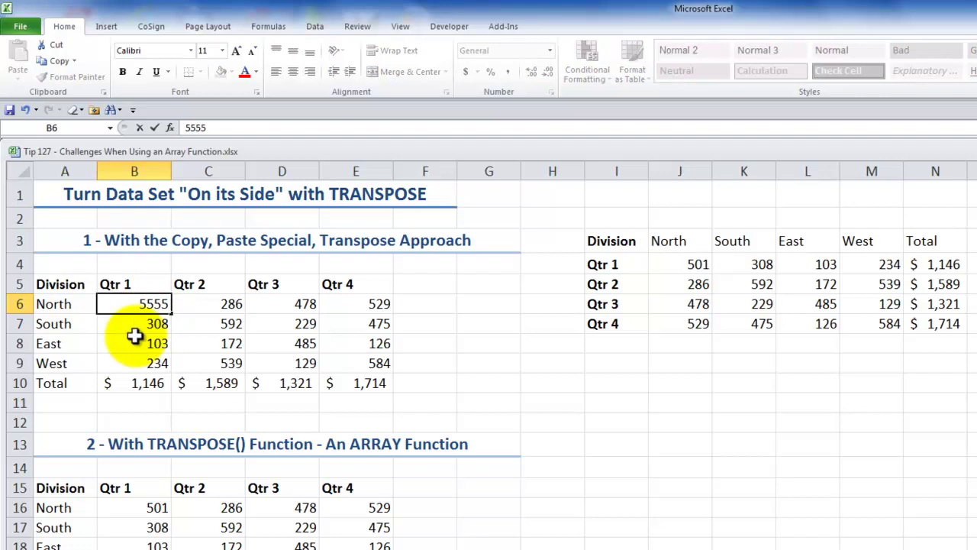
key(Return)
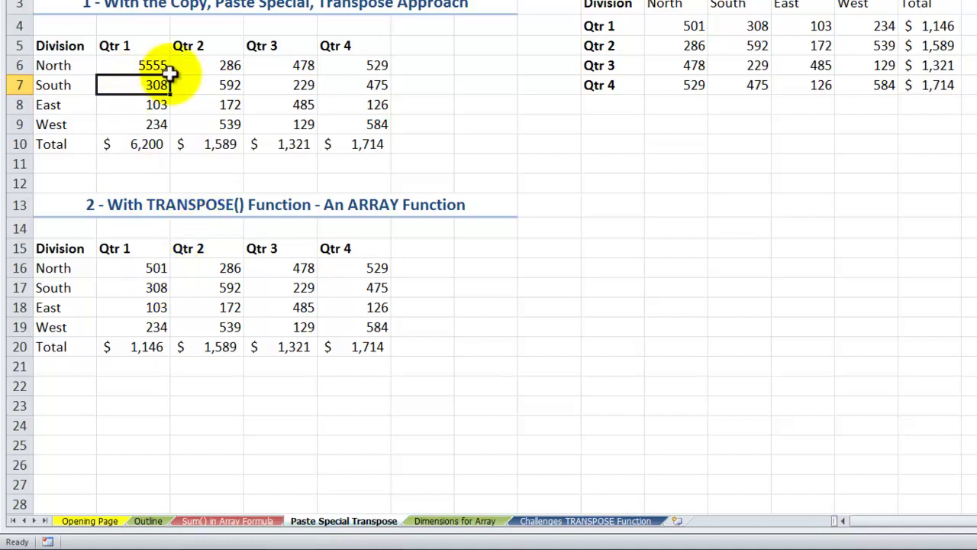
key(ctrl+z)
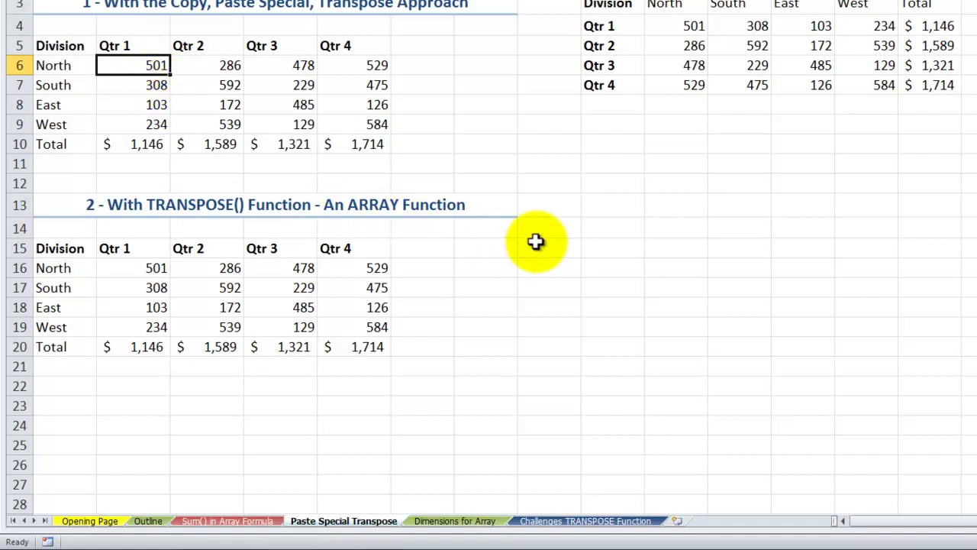
Open the Dimensions for Array sheet and highlight Range 1's top row A4:E4 cell by cell, and its first column A4:A15
drag(538, 249, 970, 385)
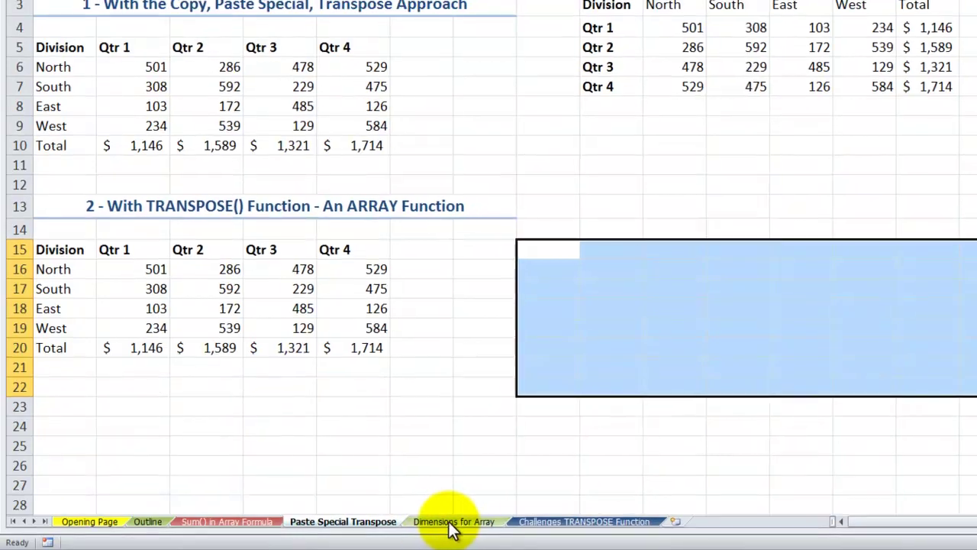
click(450, 521)
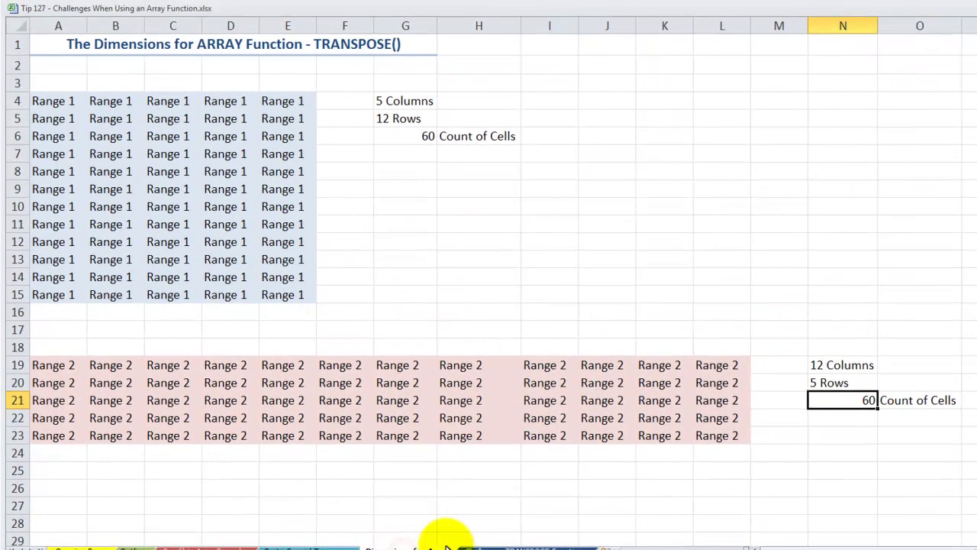
click(63, 104)
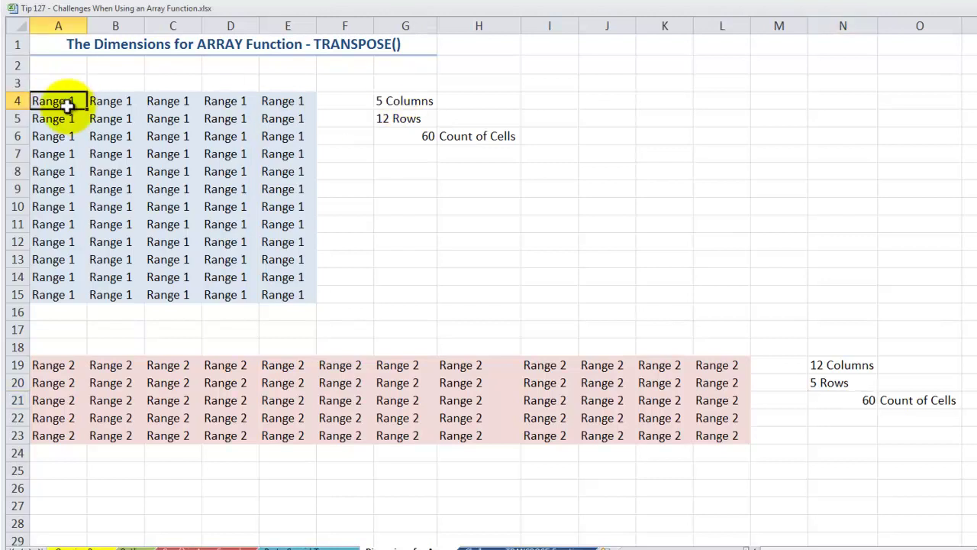
click(128, 103)
click(179, 102)
click(233, 102)
click(281, 101)
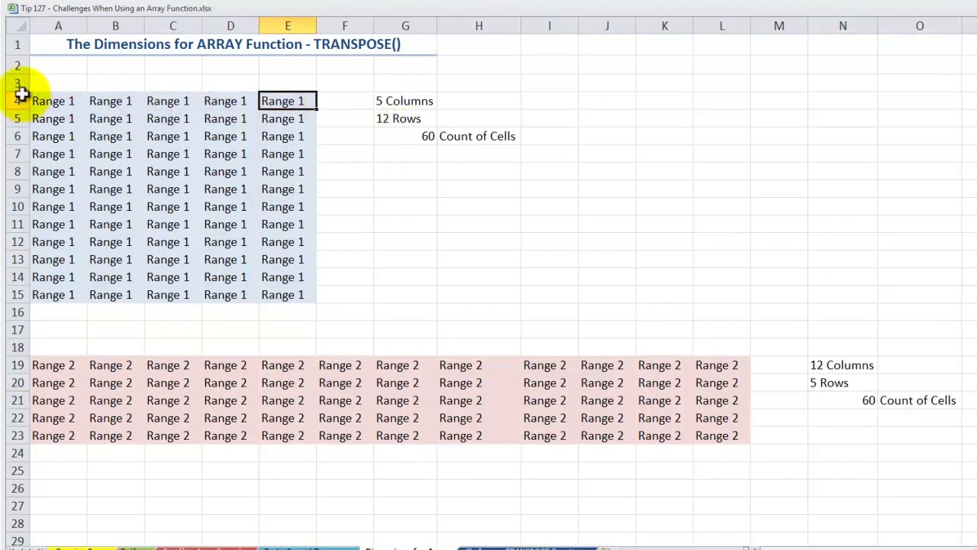
drag(39, 100, 52, 295)
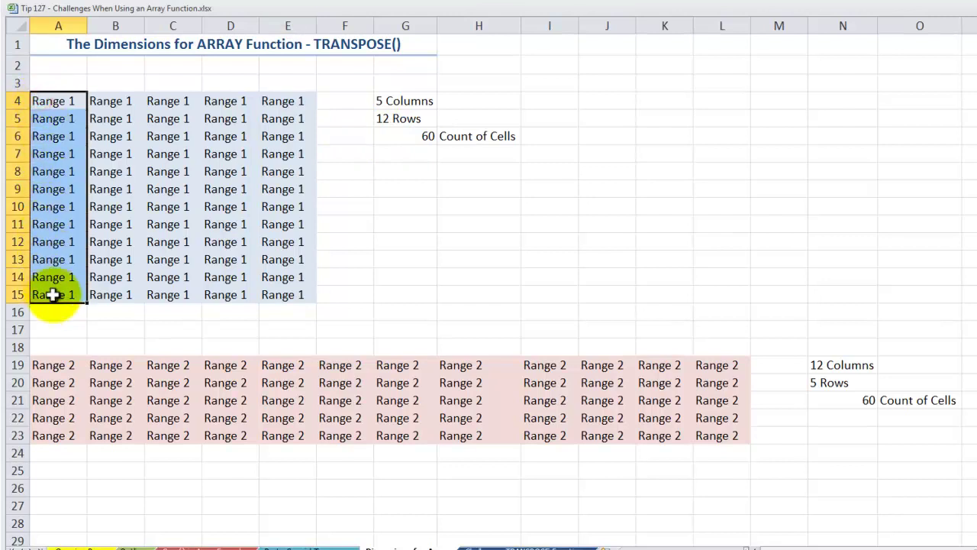
Inspect the COUNTA formula in G6 and the column and row labels in G4 and G5 for Range 1
double_click(422, 136)
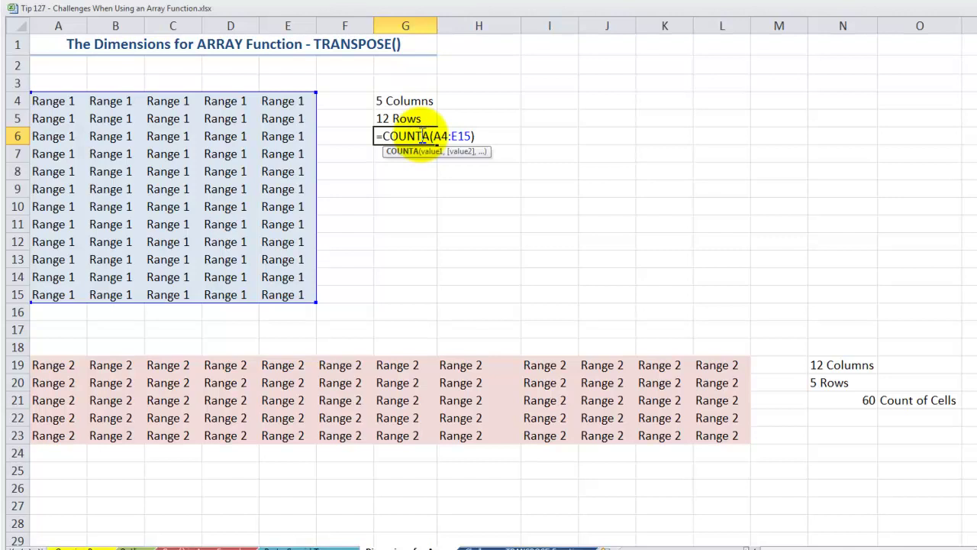
key(Escape)
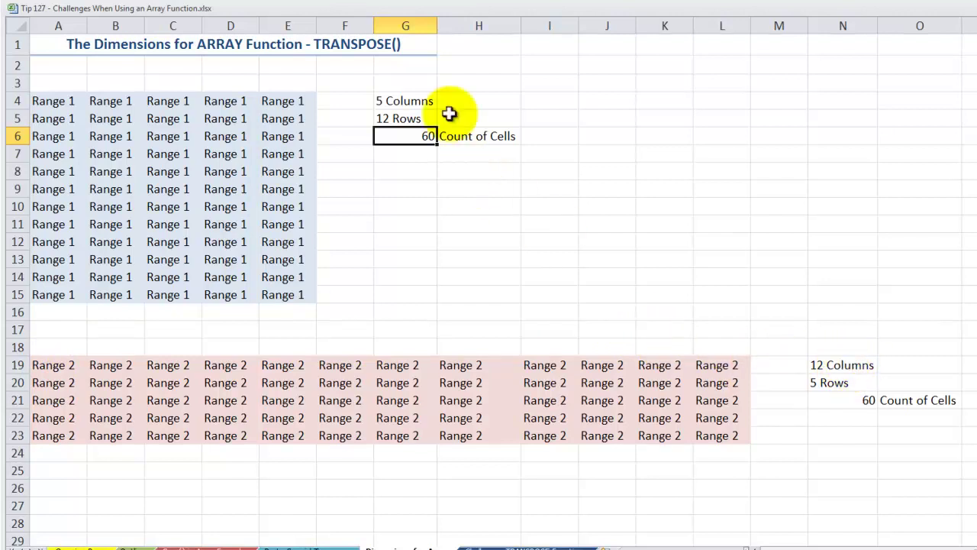
click(426, 101)
click(404, 122)
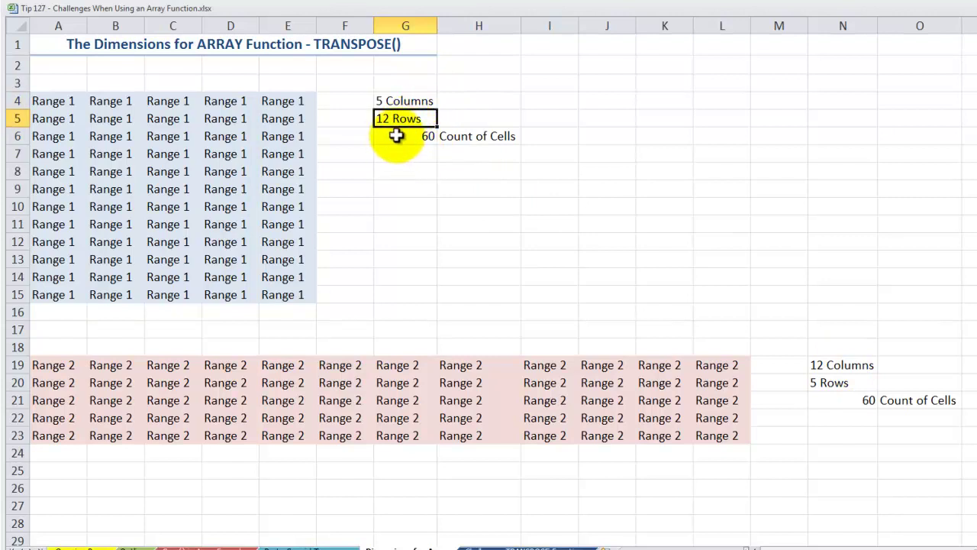
Compare Range 2's dimension notes in N19:N21 with Range 1's column and row labels in G4 and G5
click(850, 365)
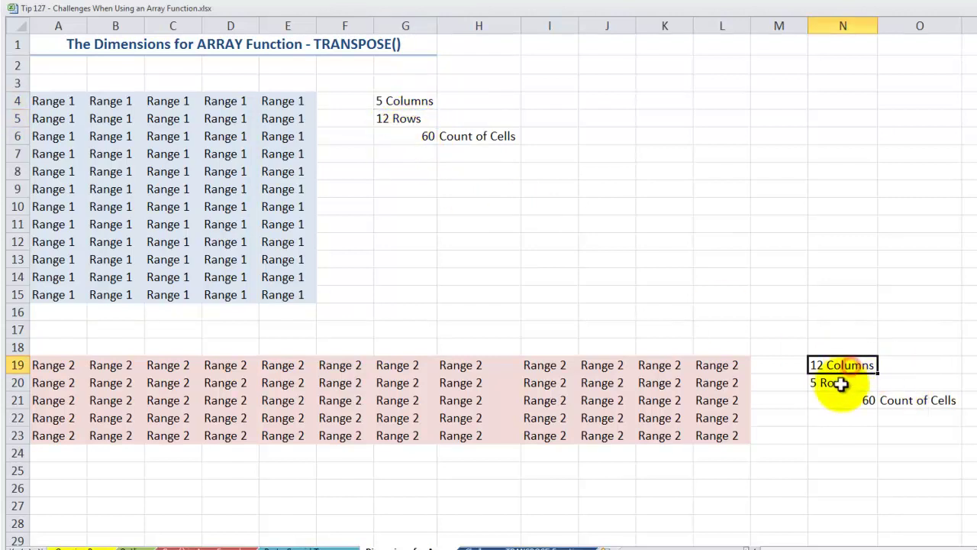
click(845, 385)
click(842, 398)
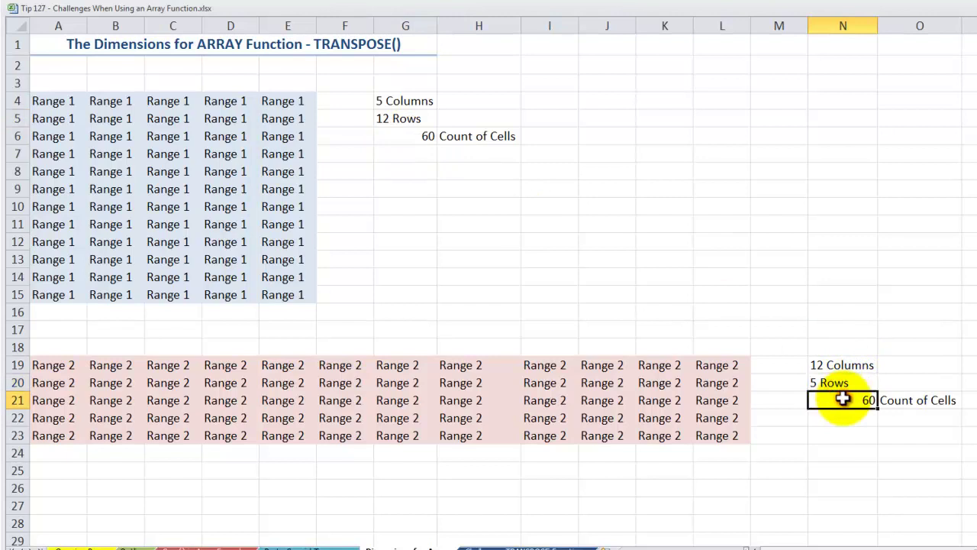
click(836, 384)
click(836, 365)
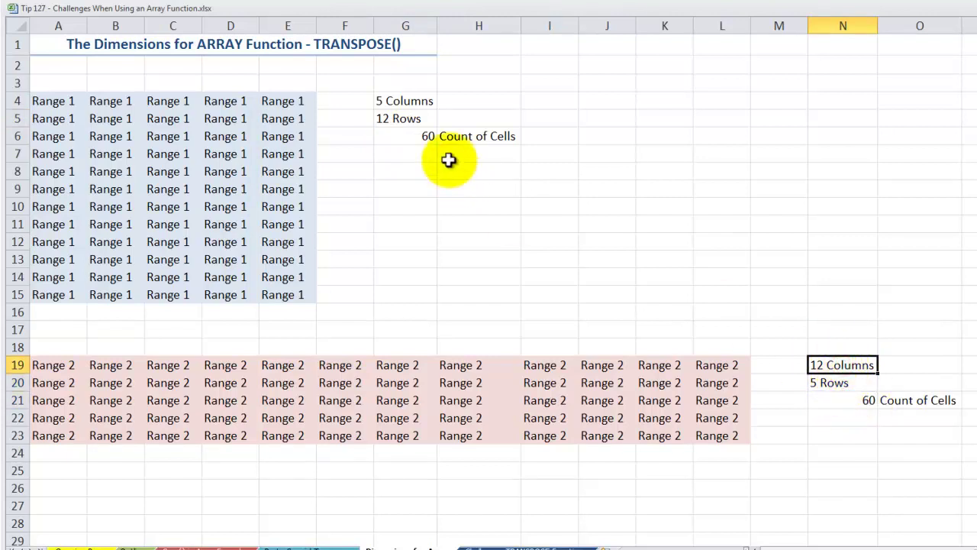
click(419, 99)
click(415, 119)
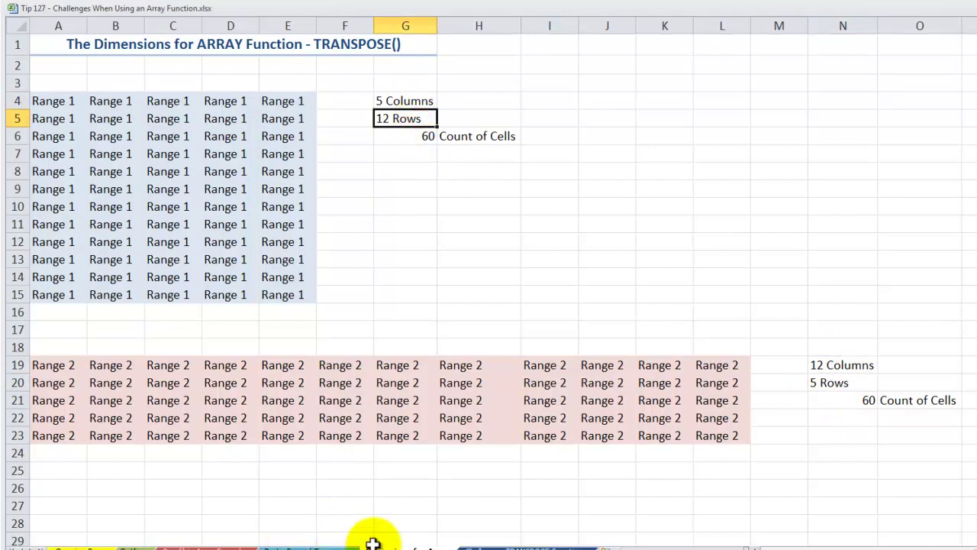
Return to the Paste Special Transpose sheet and highlight the second data set's header row A15:E15 and first column A15:A20
click(322, 543)
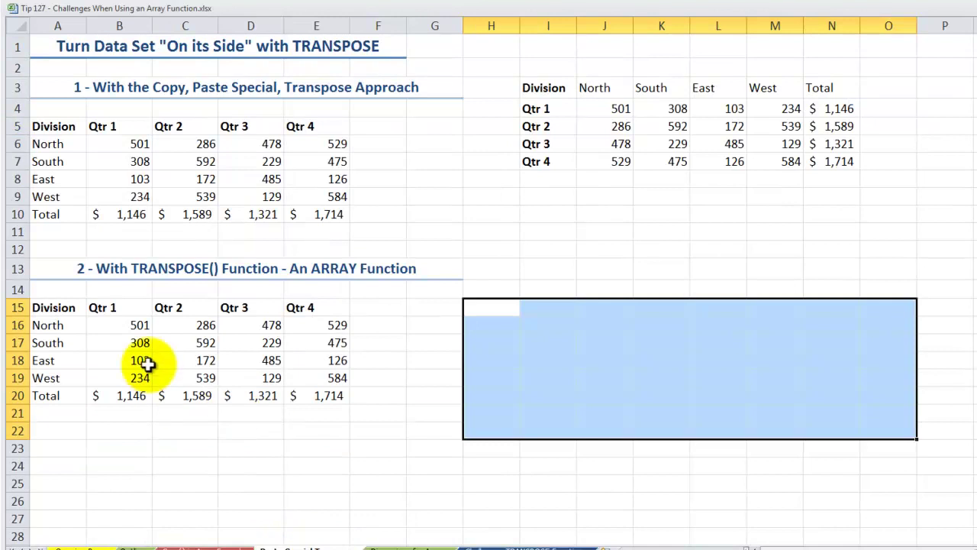
drag(66, 307, 309, 307)
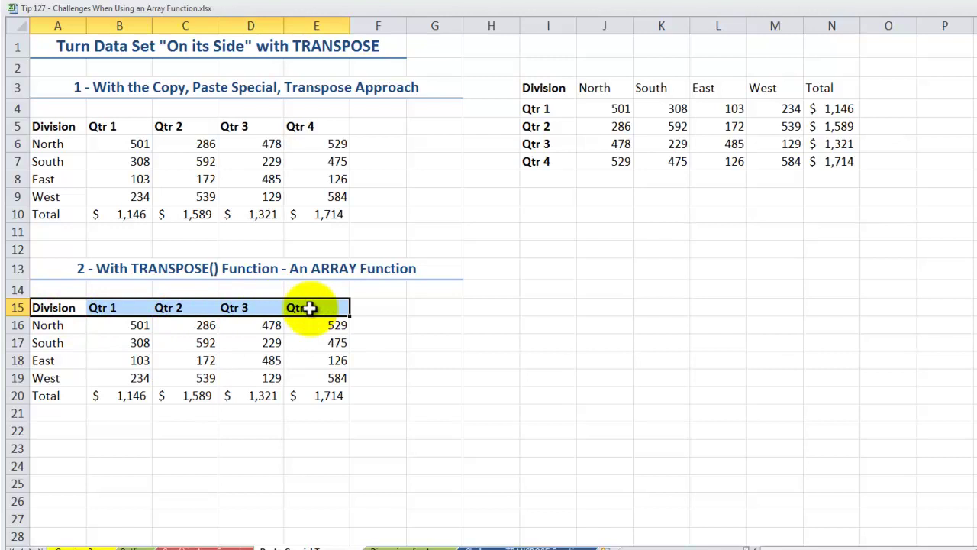
drag(44, 308, 46, 389)
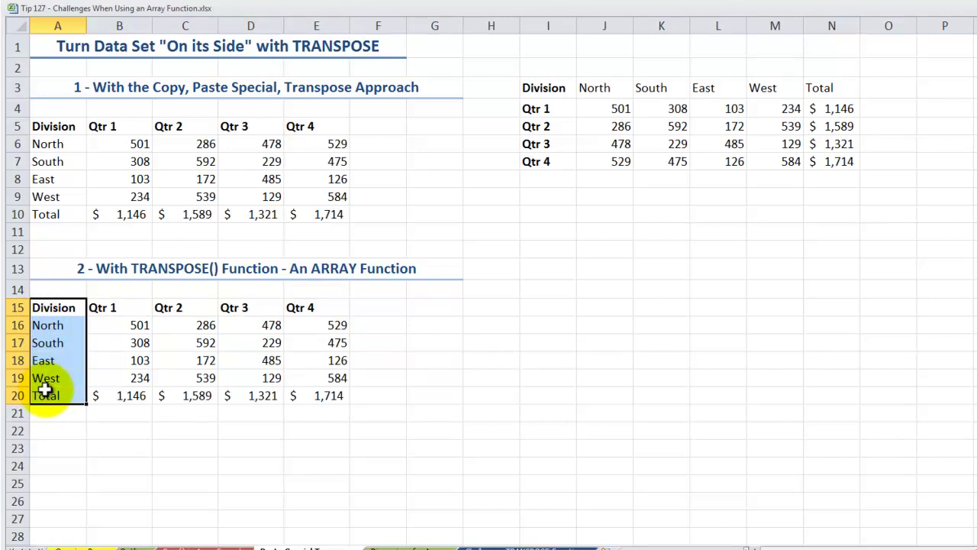
Enter the array formula =TRANSPOSE(A15:E20) across the range I15:N19
click(549, 307)
drag(550, 307, 799, 307)
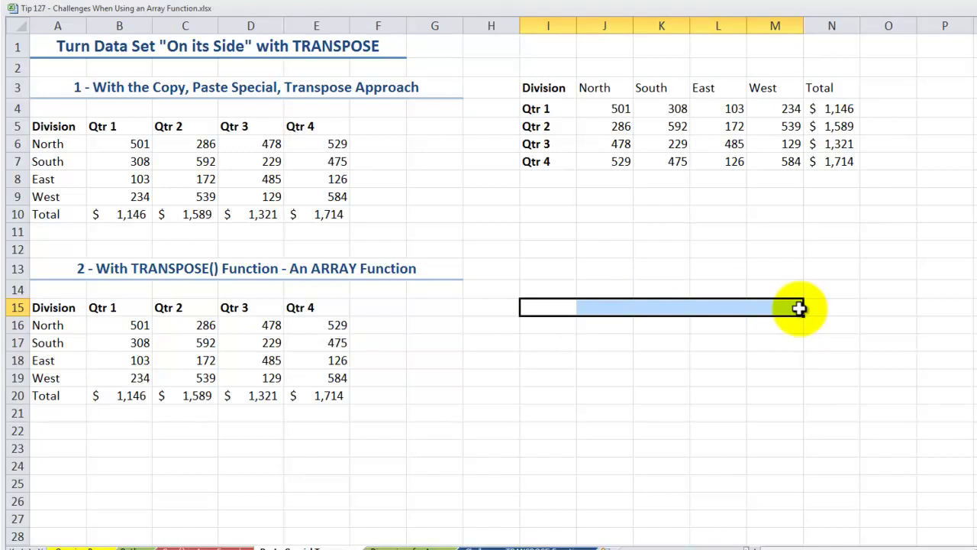
drag(799, 307, 827, 312)
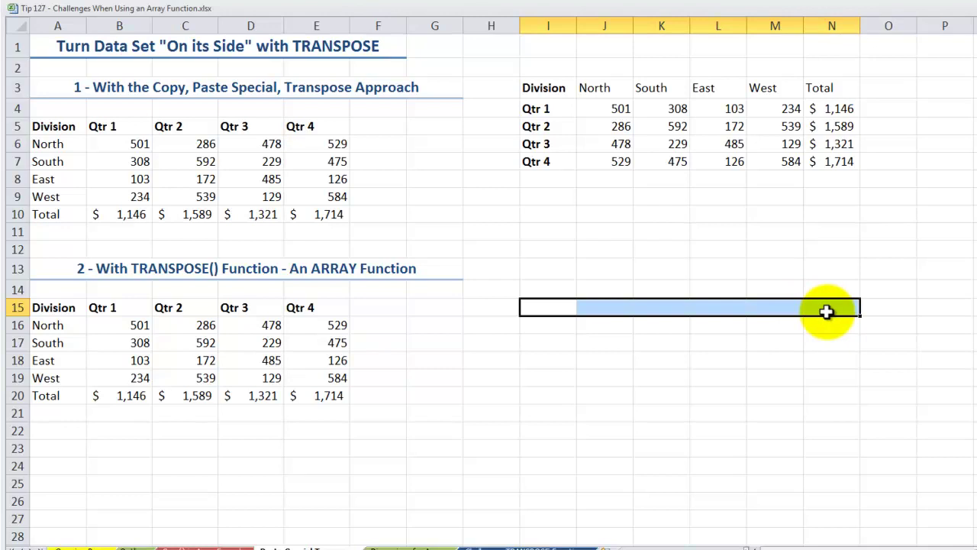
drag(827, 311, 819, 376)
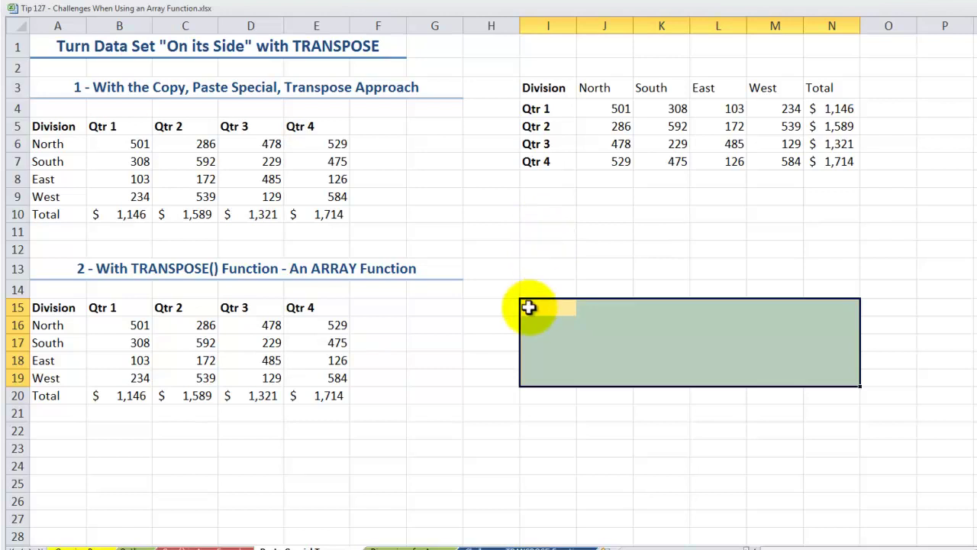
text(=tr)
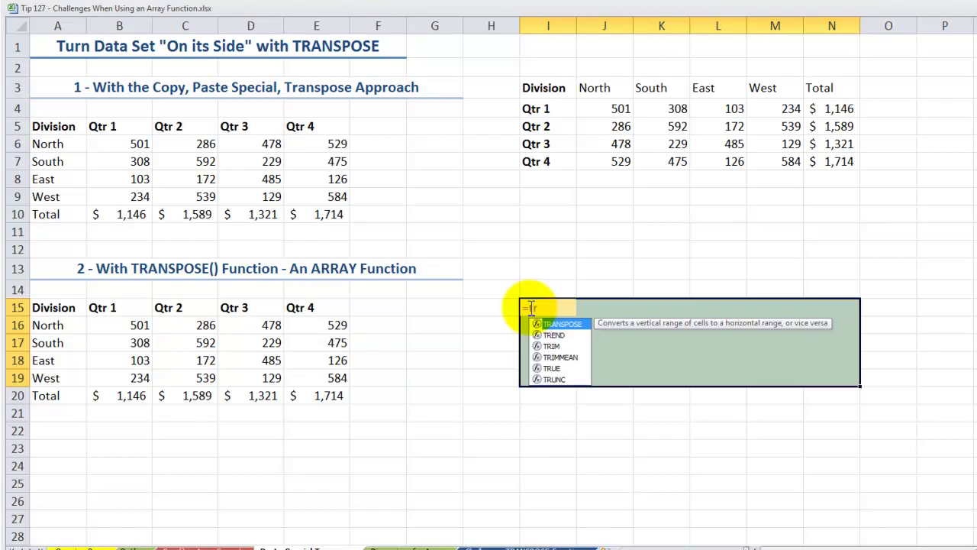
key(Tab)
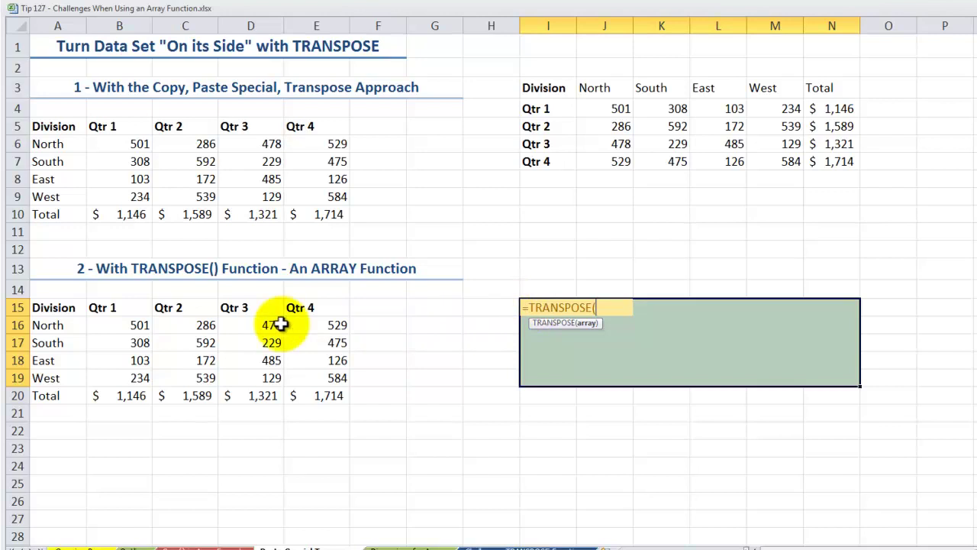
drag(56, 307, 328, 395)
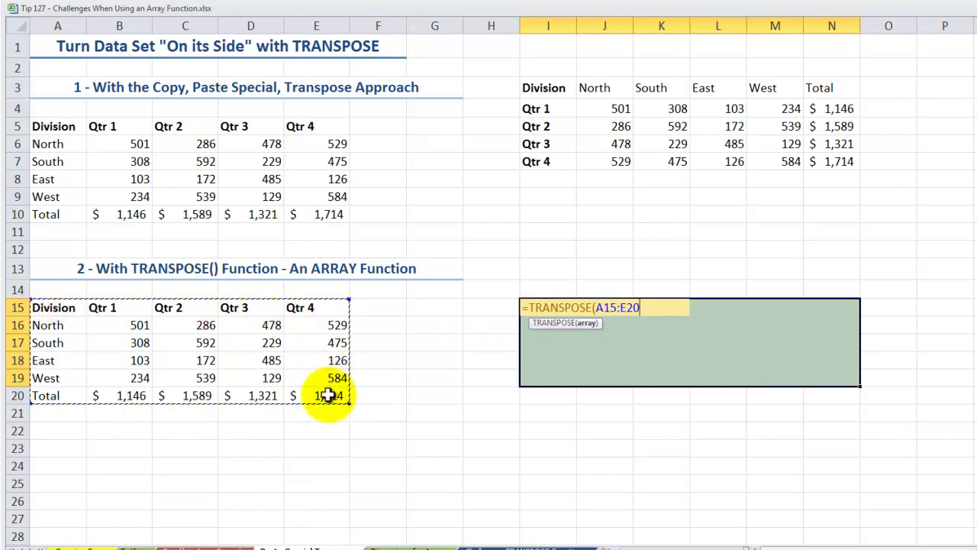
text())
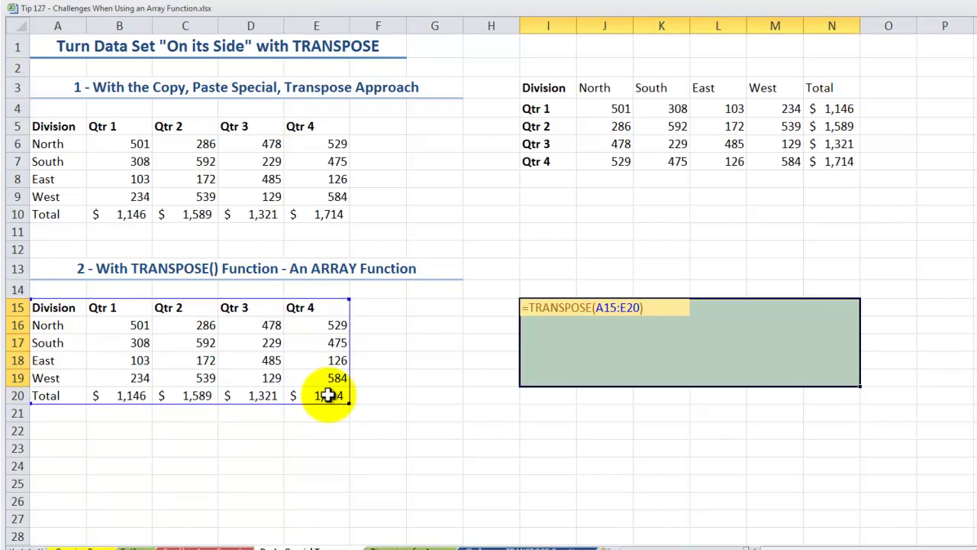
key(ctrl+shift+Return)
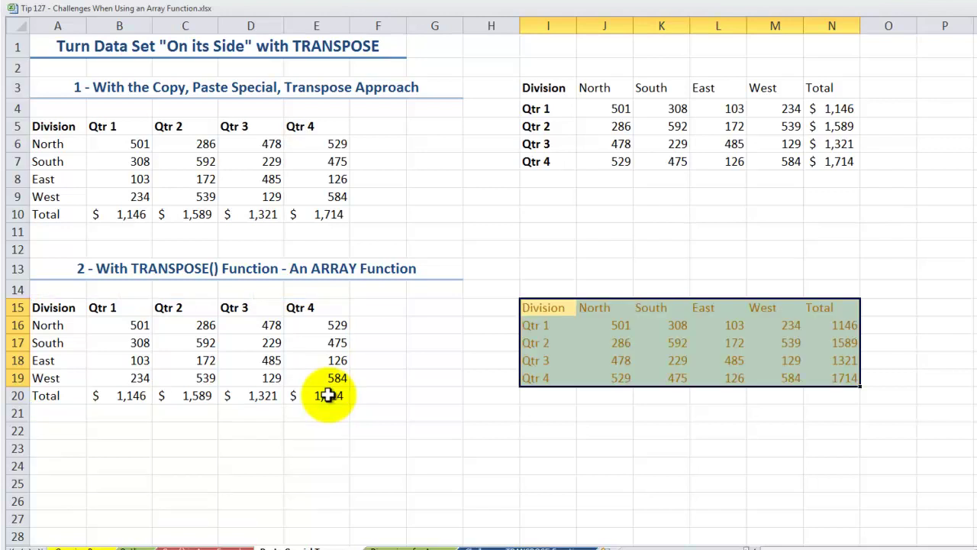
Compare the contents of K17, J17 and J16 in the TRANSPOSE array with K4 in the pasted copy
click(652, 343)
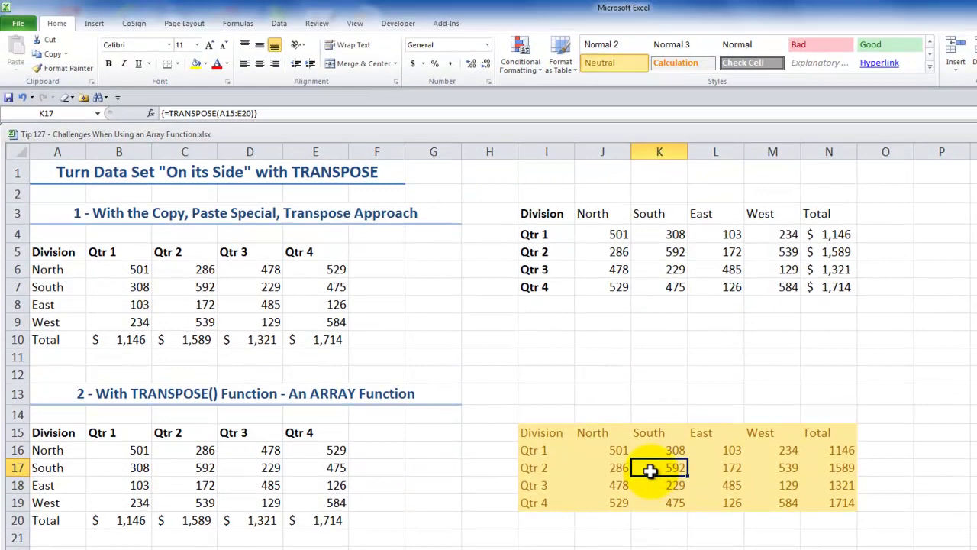
click(657, 233)
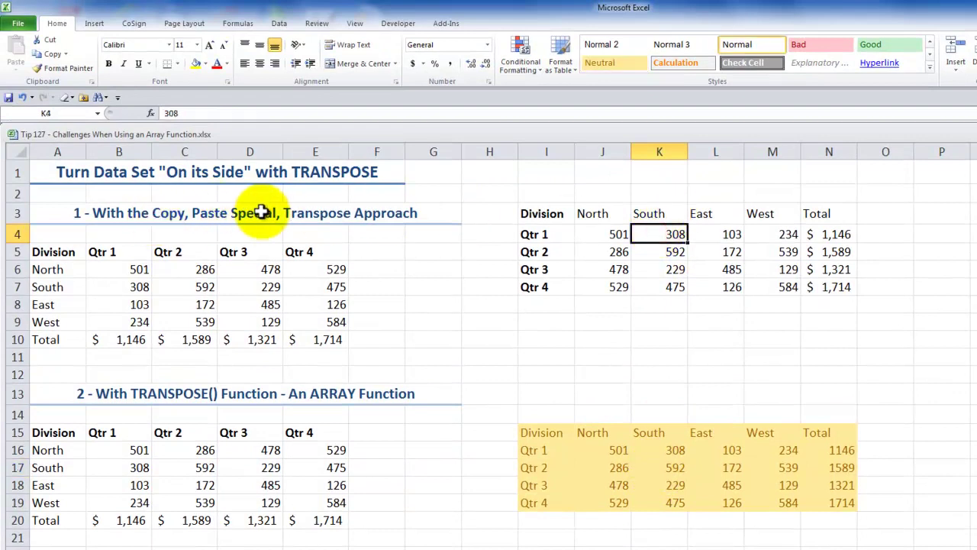
click(621, 466)
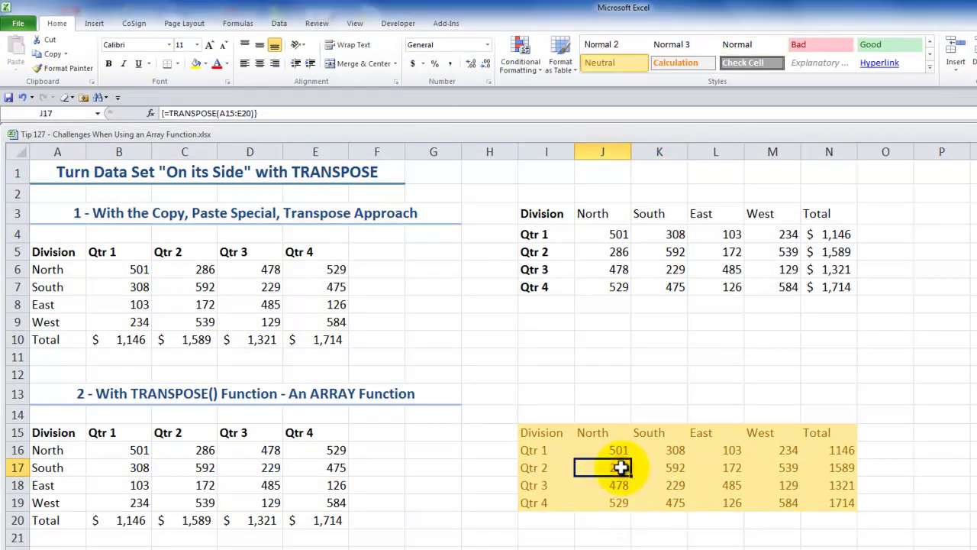
click(623, 454)
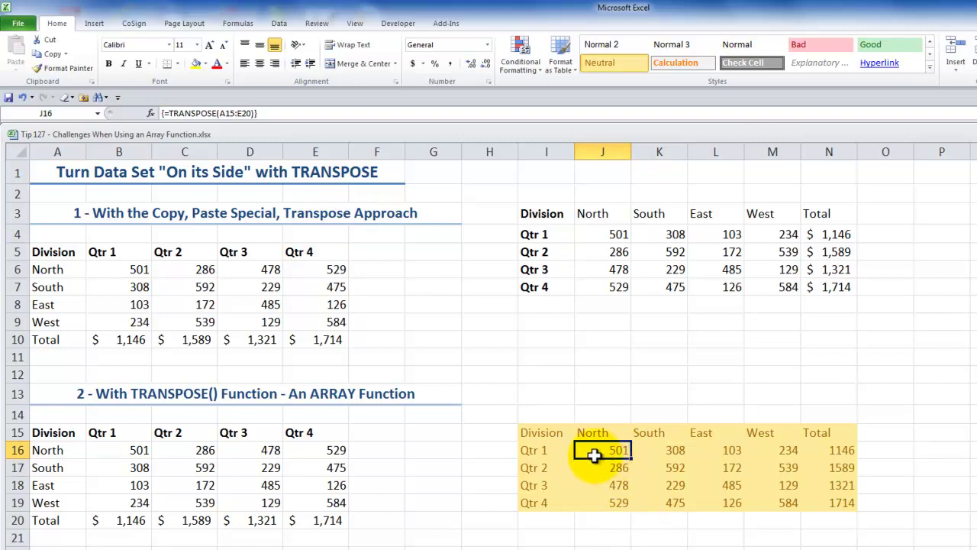
Set North's Qtr 1 value in B16 to 650 and check the linked cell J16 in the TRANSPOSE array
click(134, 451)
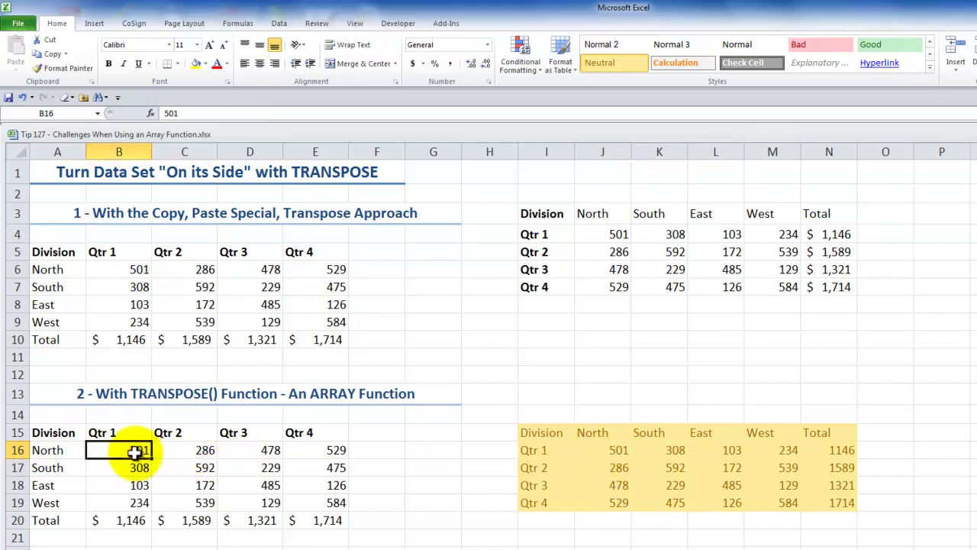
text(65)
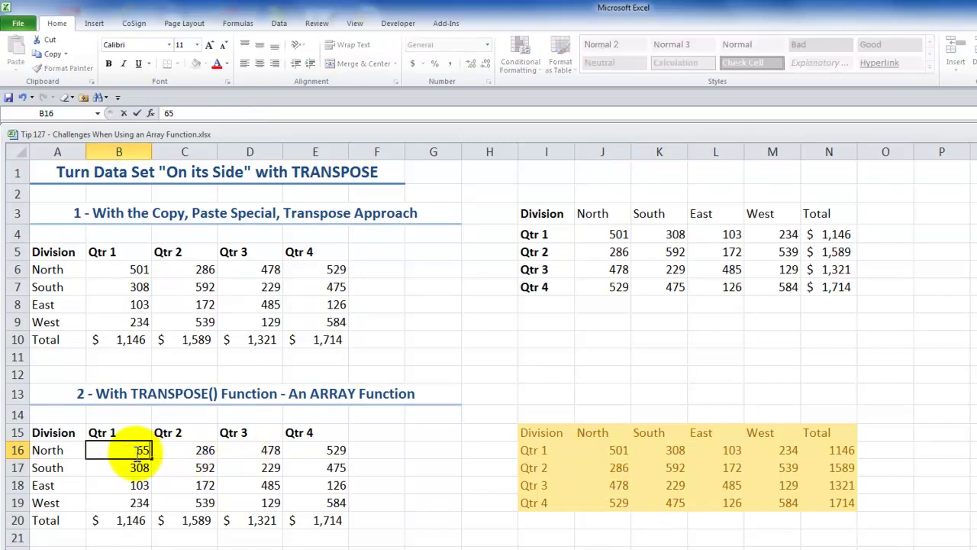
text(0)
key(Return)
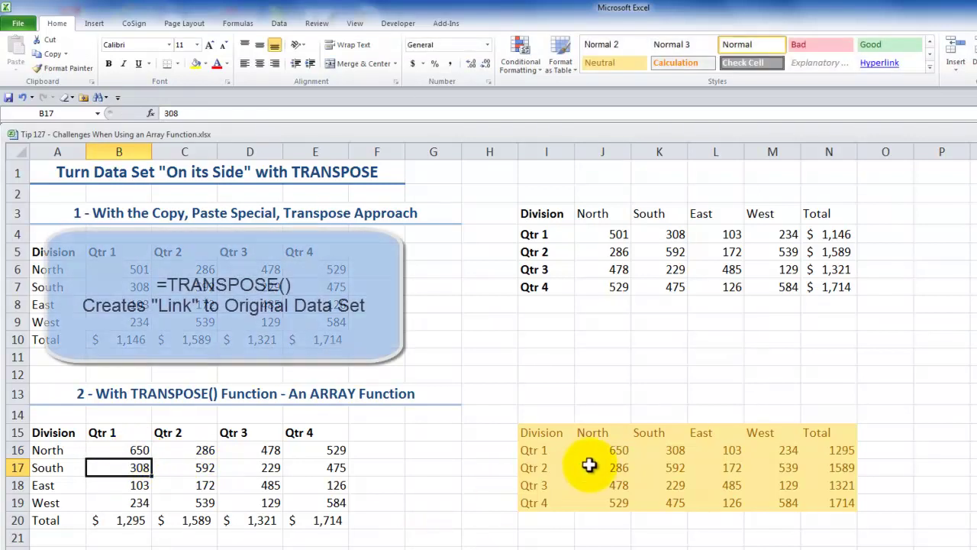
click(602, 451)
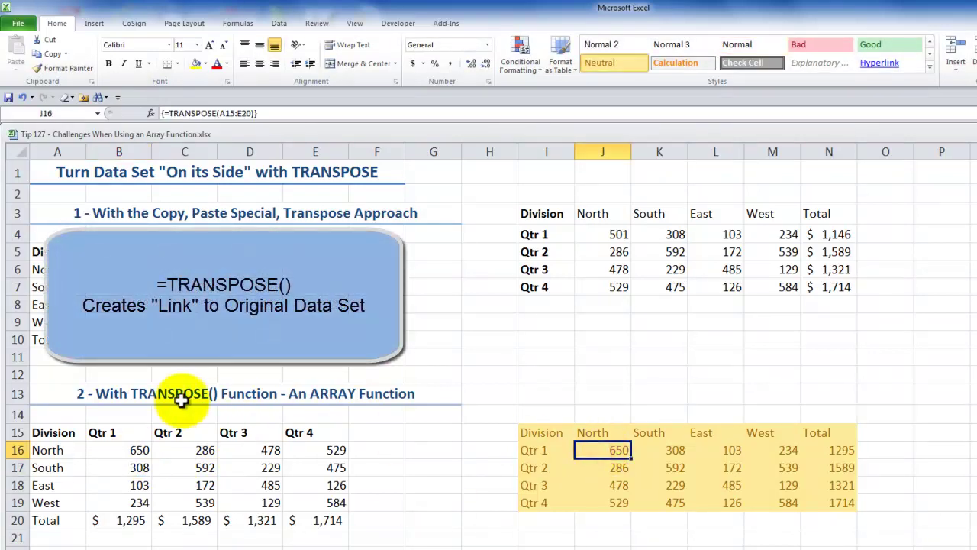
Inspect the TRANSPOSE array formula in J17, L17 and K17, leaving each cell's contents unedited
double_click(611, 468)
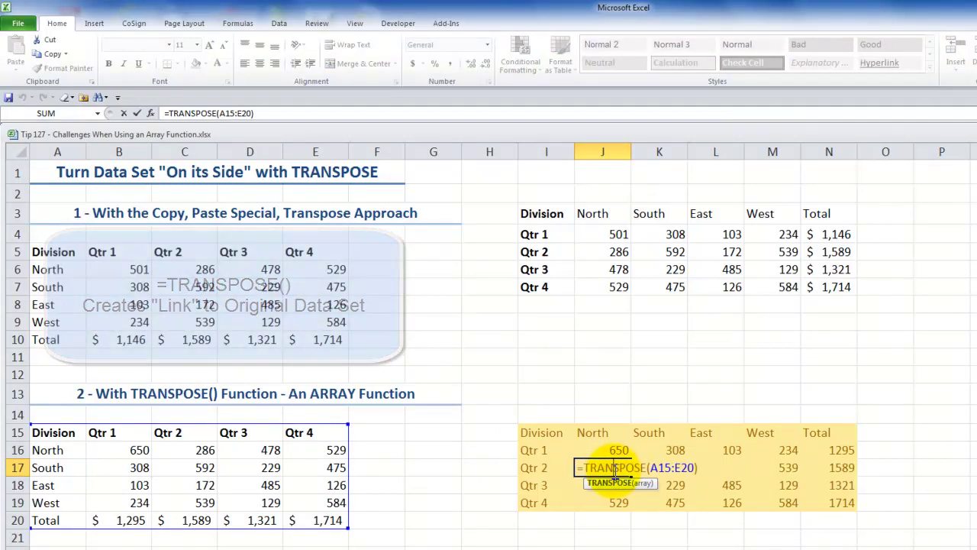
key(Escape)
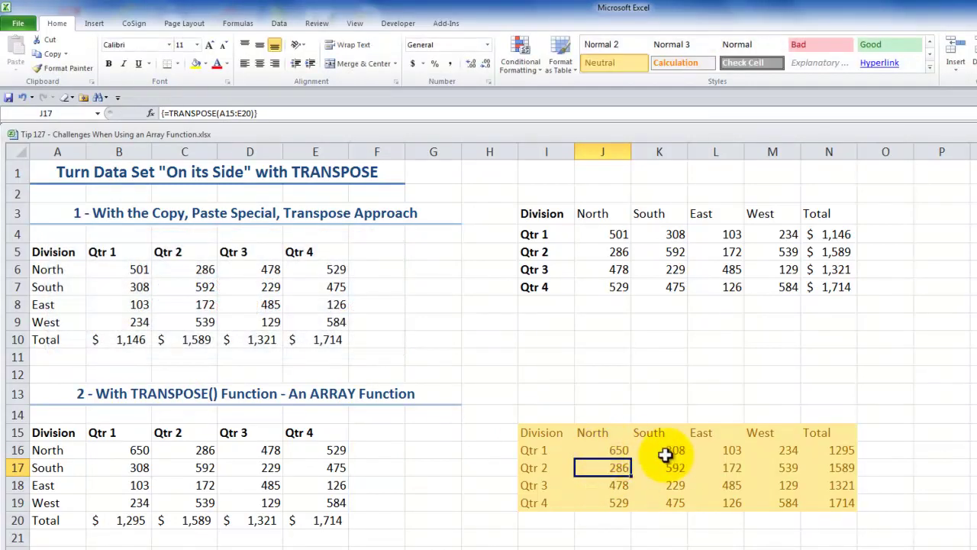
drag(548, 432, 859, 450)
click(723, 464)
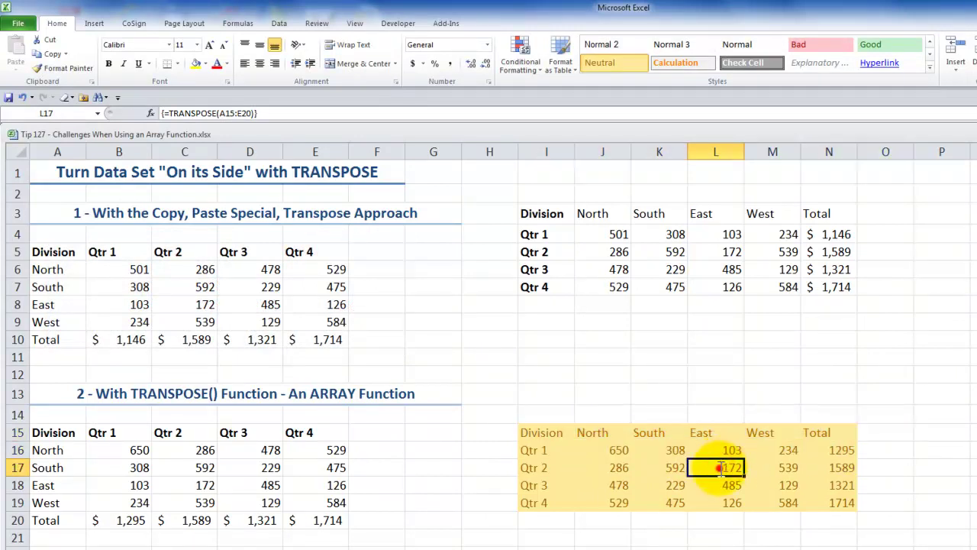
double_click(719, 467)
key(Escape)
double_click(663, 467)
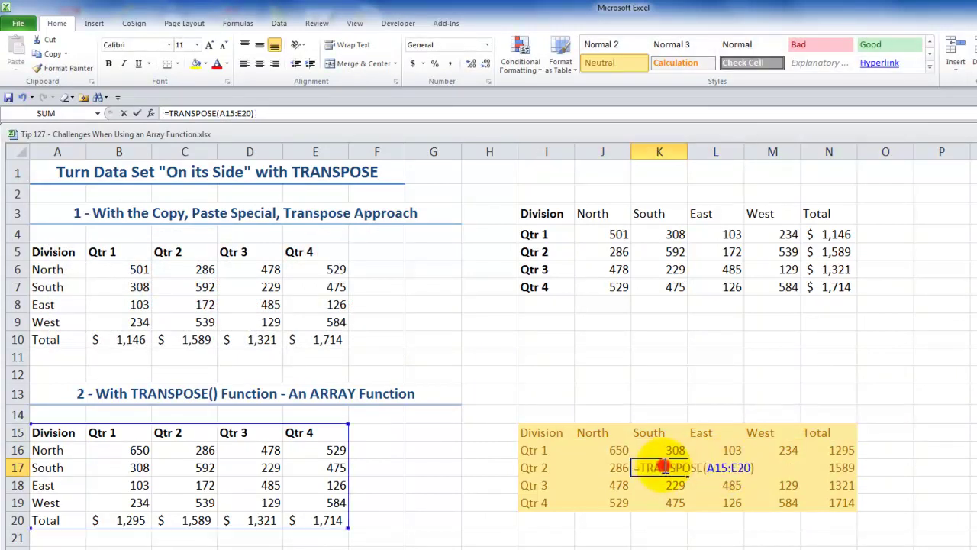
key(Escape)
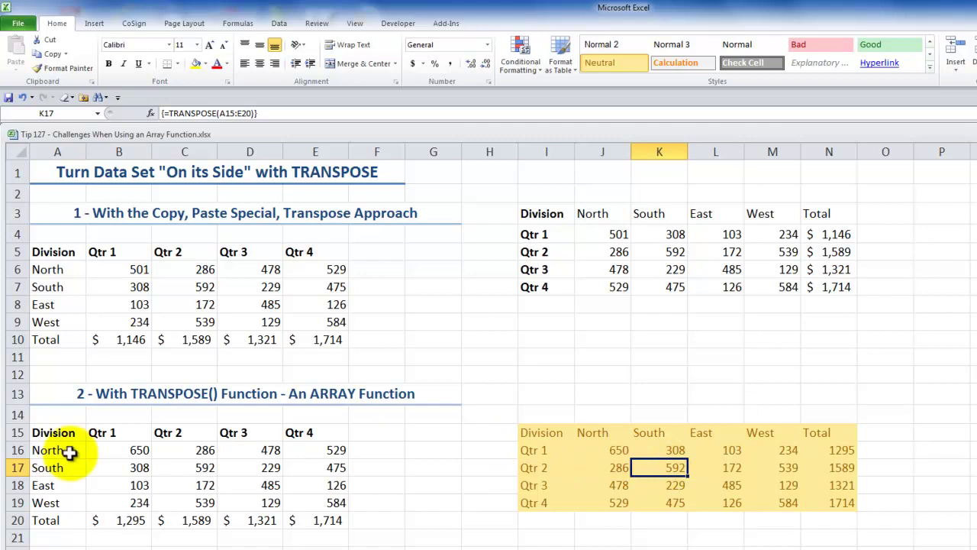
Copy the whole TRANSPOSE array I15:N19 and paste it over itself with Paste Special as Values
drag(48, 439, 301, 512)
click(543, 433)
drag(543, 432, 835, 502)
right_click(757, 466)
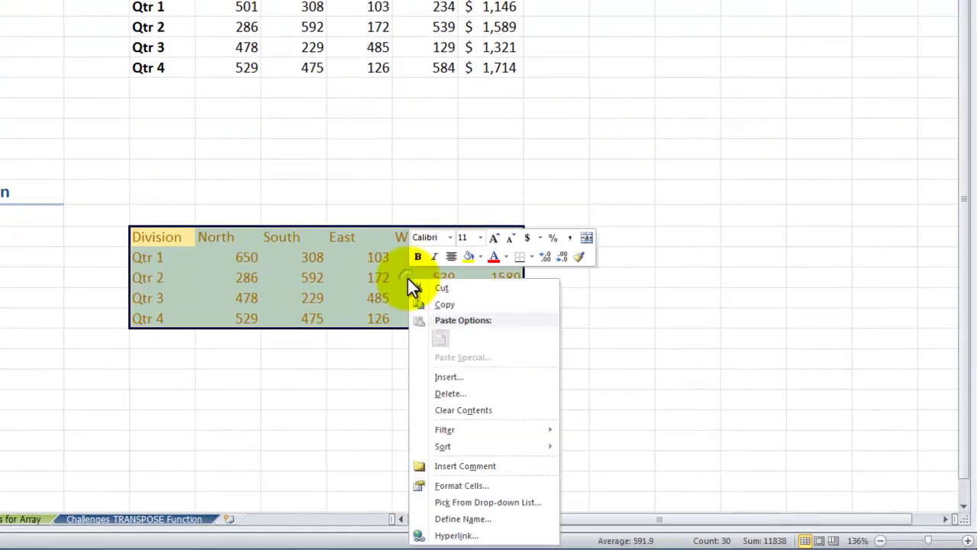
click(446, 304)
right_click(353, 269)
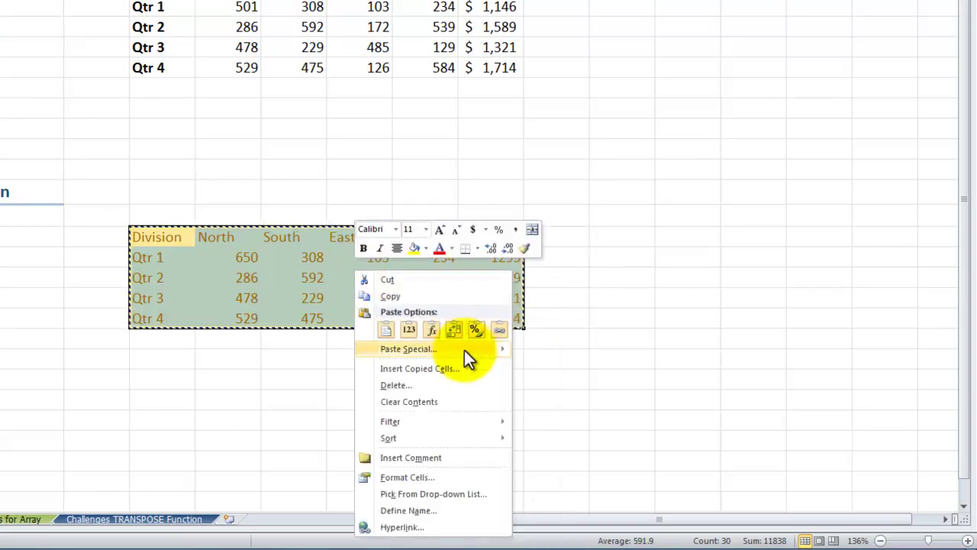
mouse_move(464, 350)
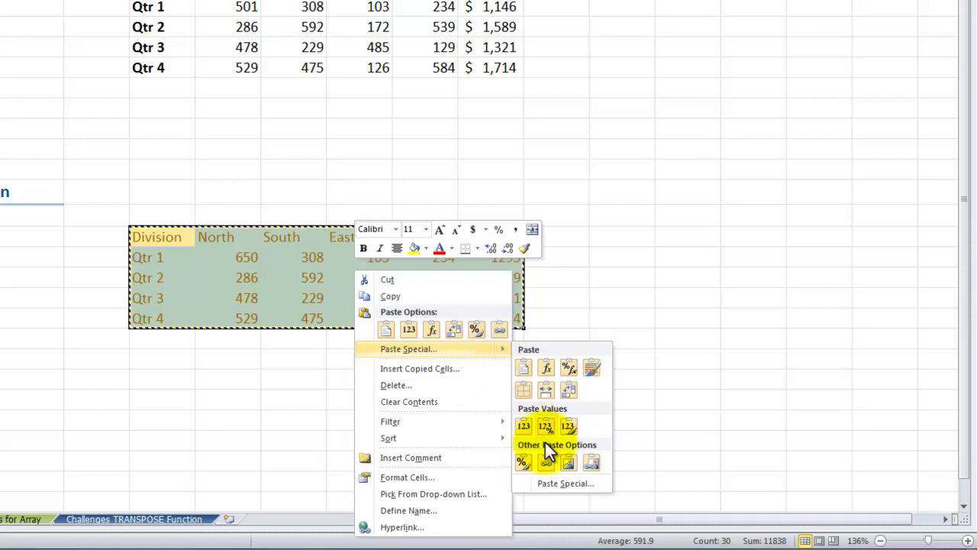
click(558, 487)
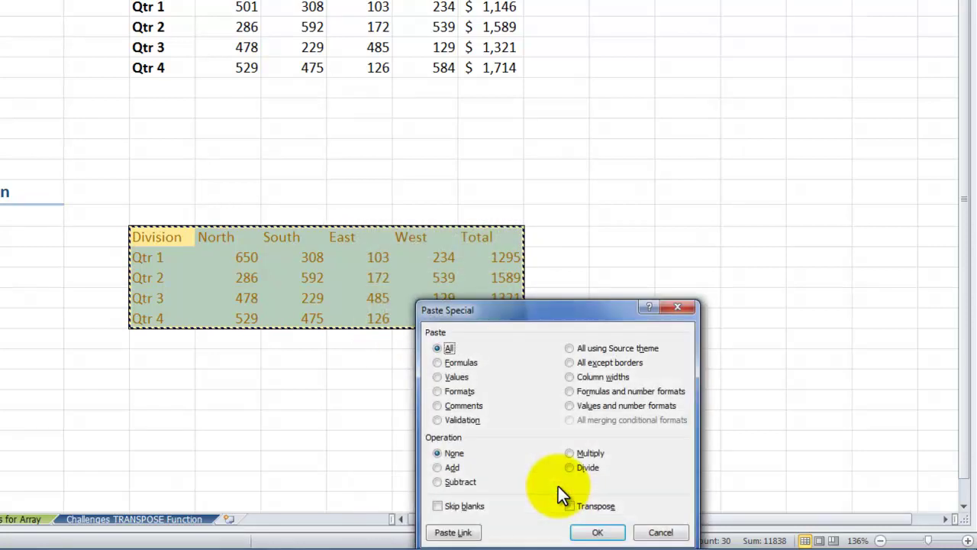
click(437, 376)
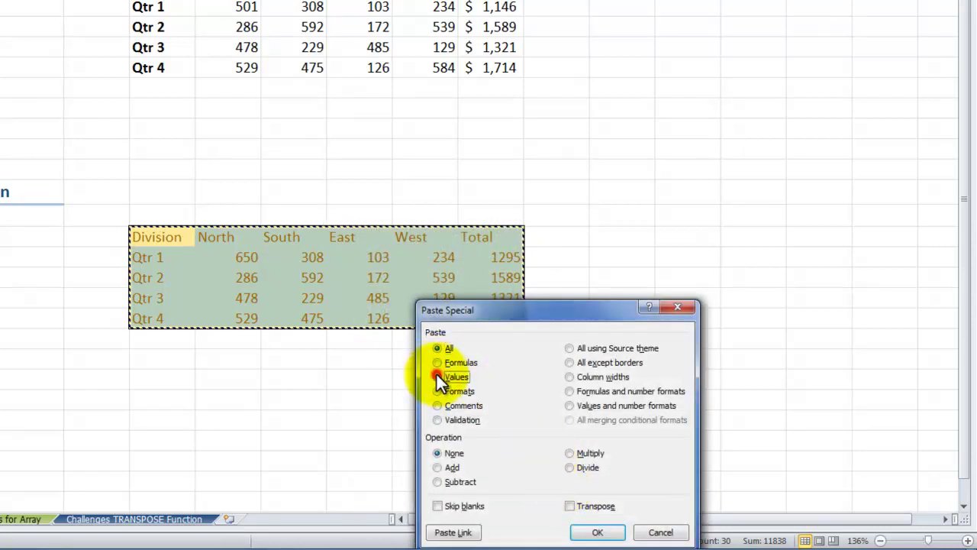
click(597, 532)
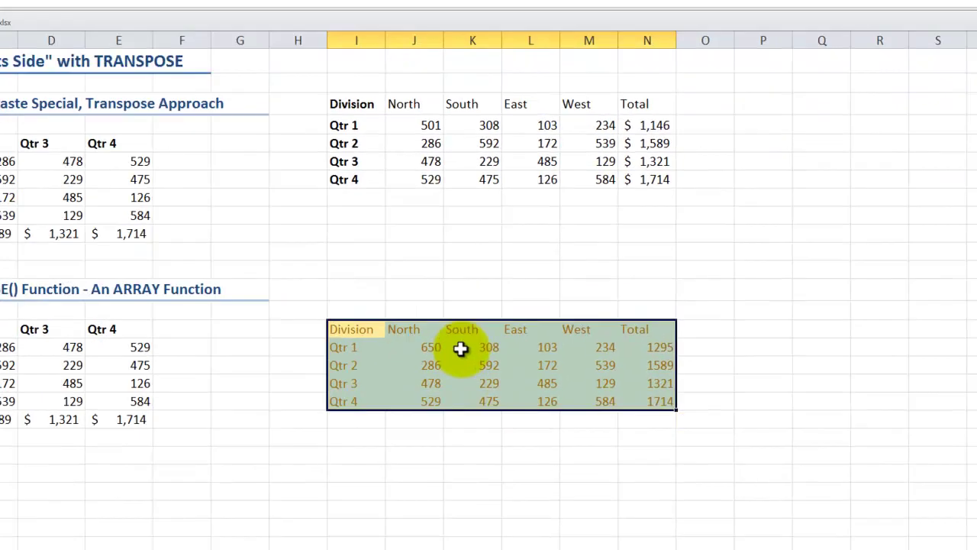
Check the contents of K16 in the converted range and view the Key Points for TRANSPOSE() sheet
click(288, 261)
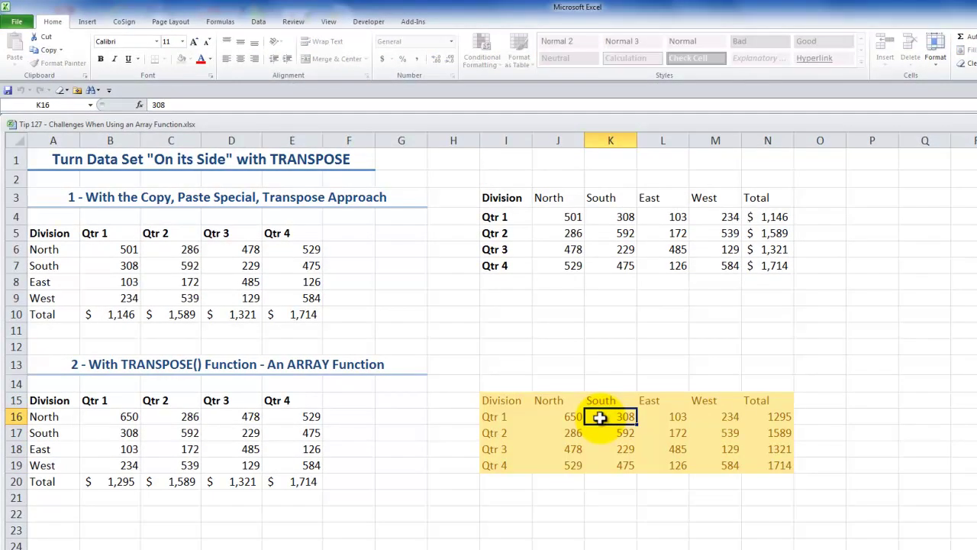
key(Escape)
key(ctrl+Page_Down)
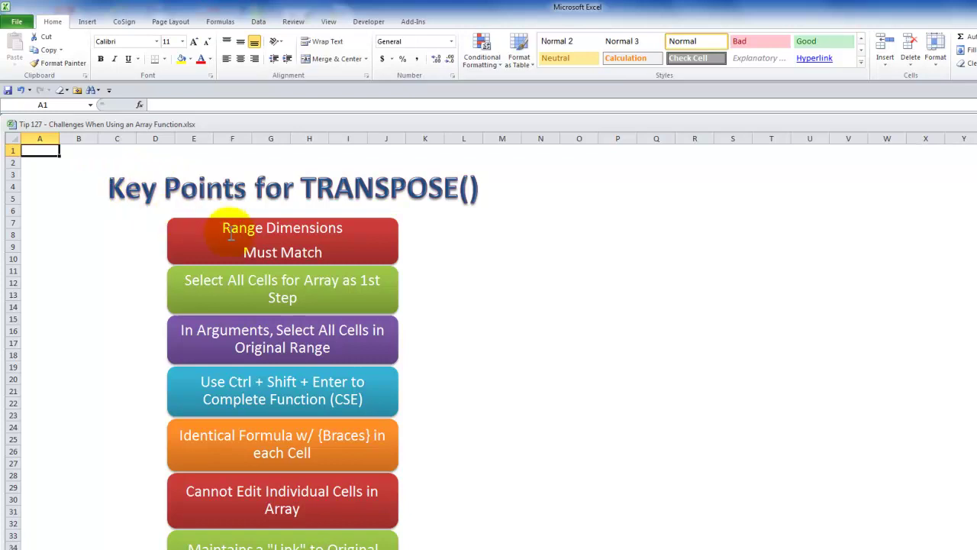
key(ctrl+Page_Down)
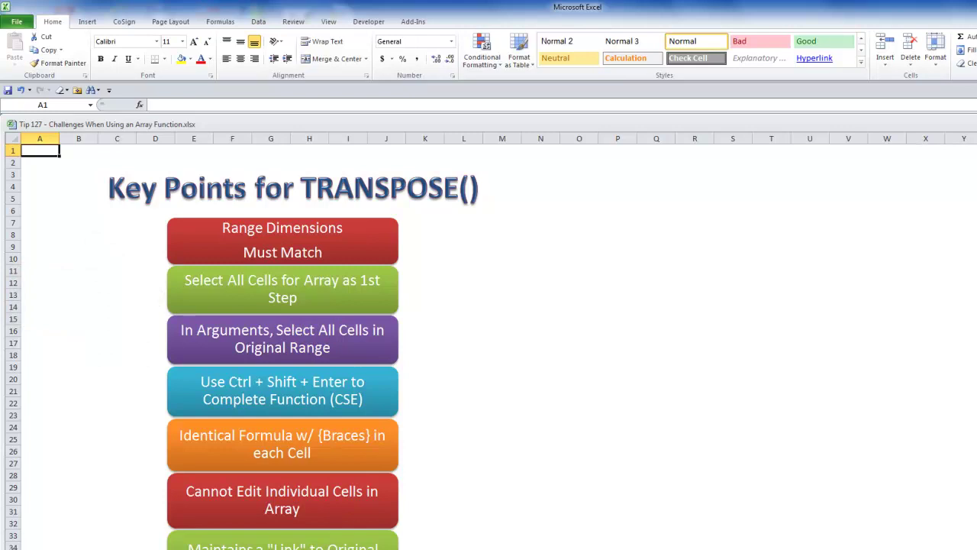
Return to the sheet with the transposed data and highlight the second original data set A15:E20
key(ctrl+Page_Up)
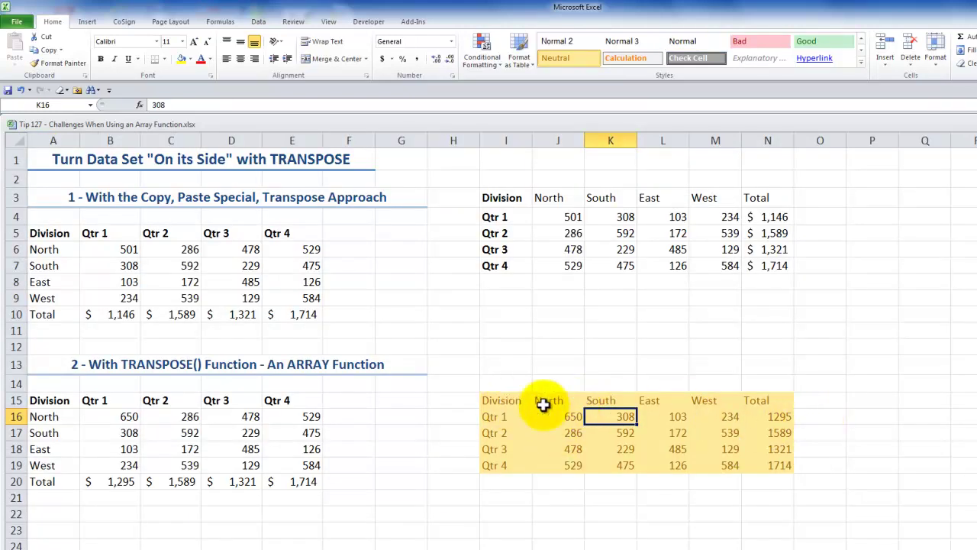
click(32, 400)
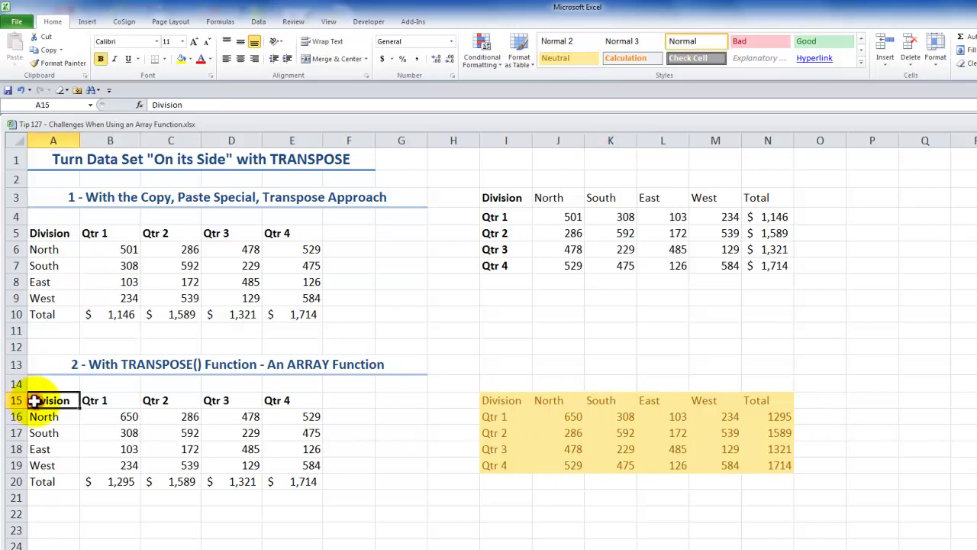
double_click(41, 399)
drag(29, 400, 99, 399)
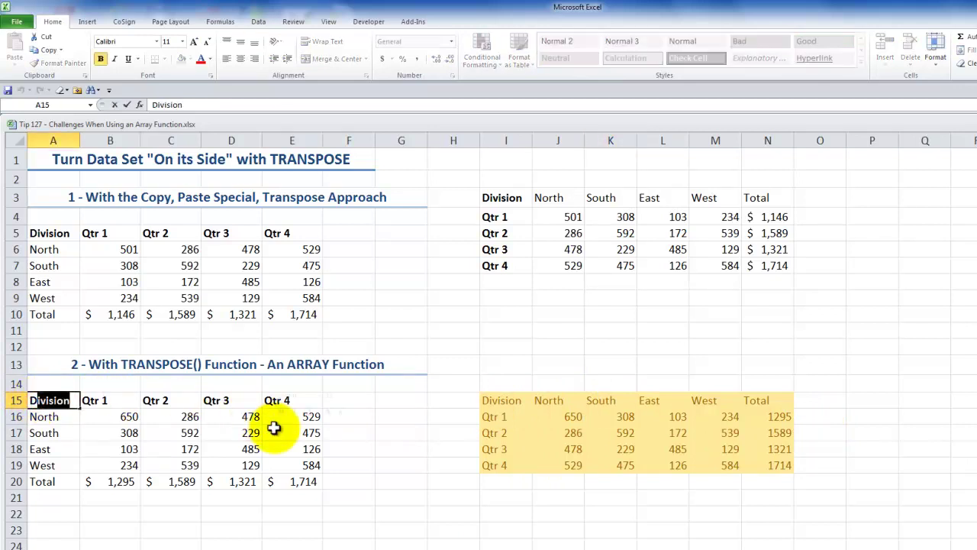
drag(61, 399, 289, 474)
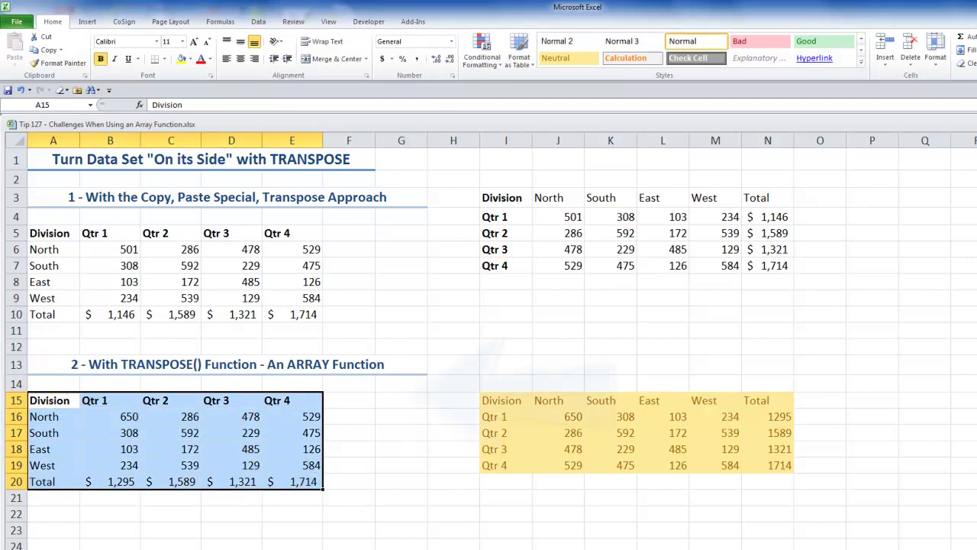
Switch to The Company Rocks online shop in the web browser and visit Top Level Category and the Master Excel in Minutes brand
key(ctrl+Page_Down)
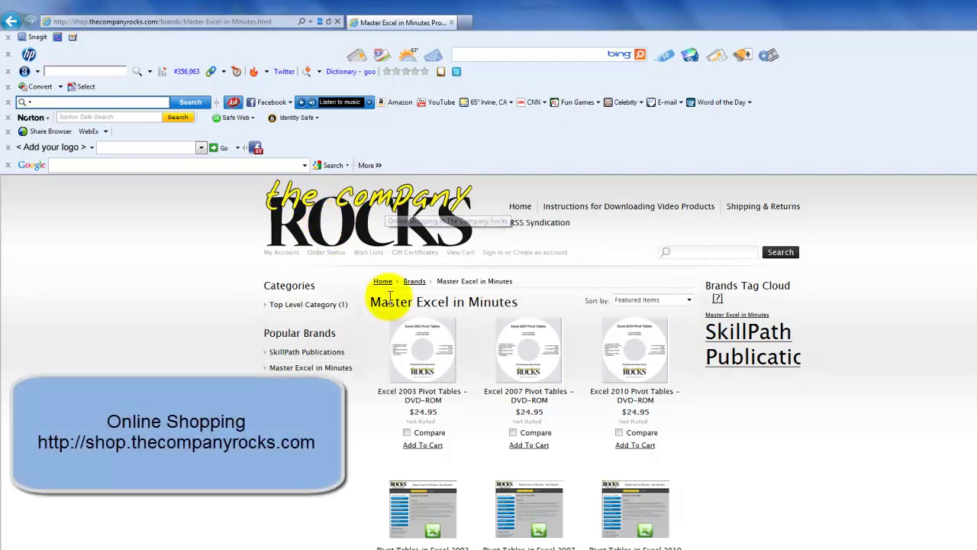
click(312, 306)
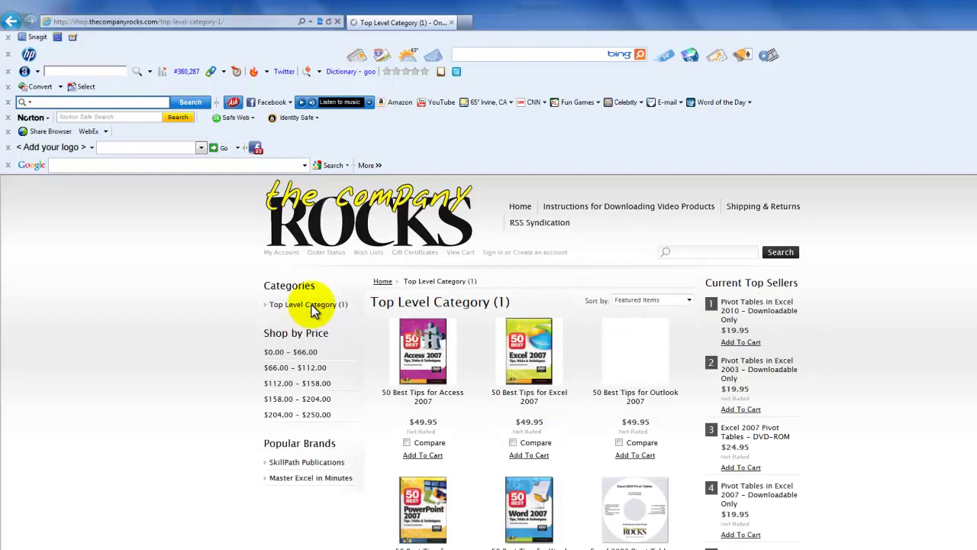
click(304, 481)
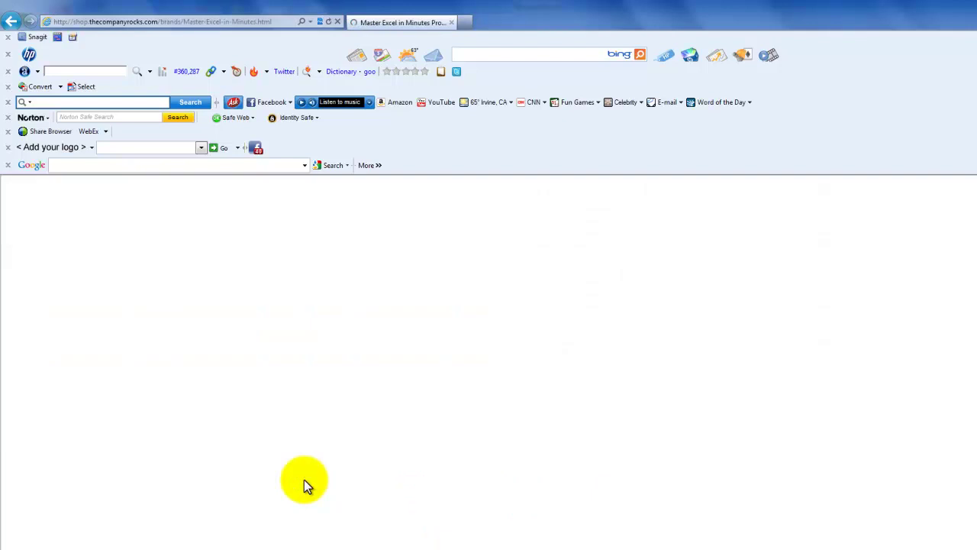